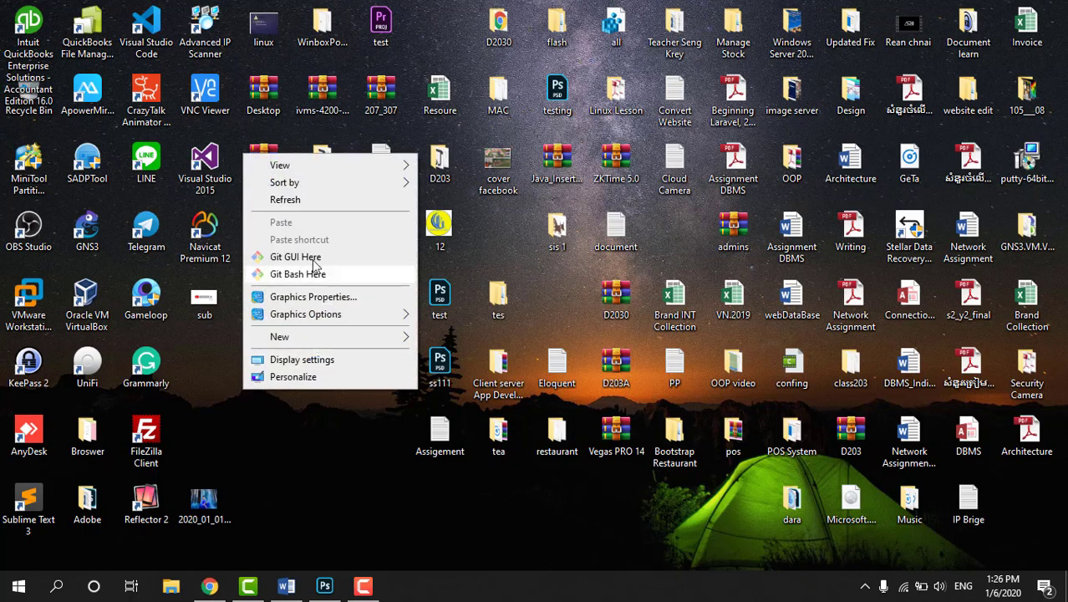
{"action": "left_click", "coordinate": [327, 199]}
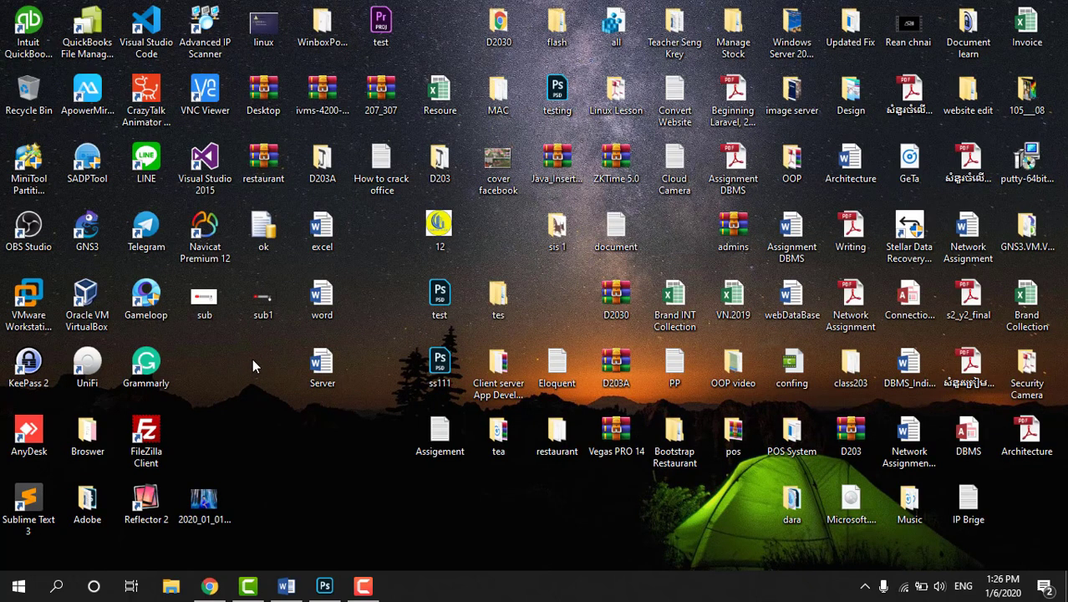
{"action": "right_click", "coordinate": [224, 358]}
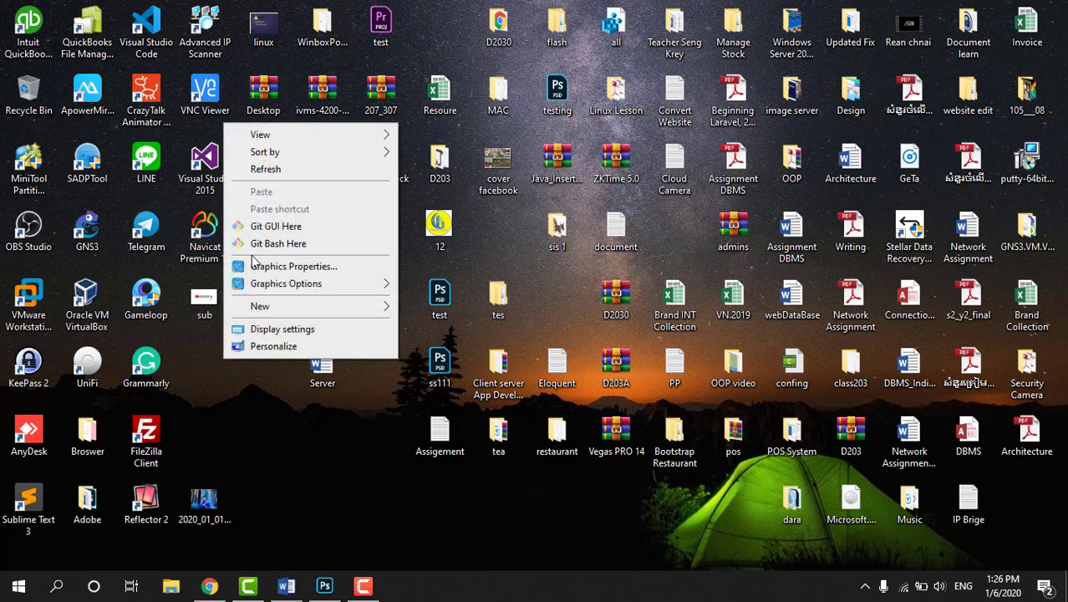
{"action": "left_click", "coordinate": [272, 171]}
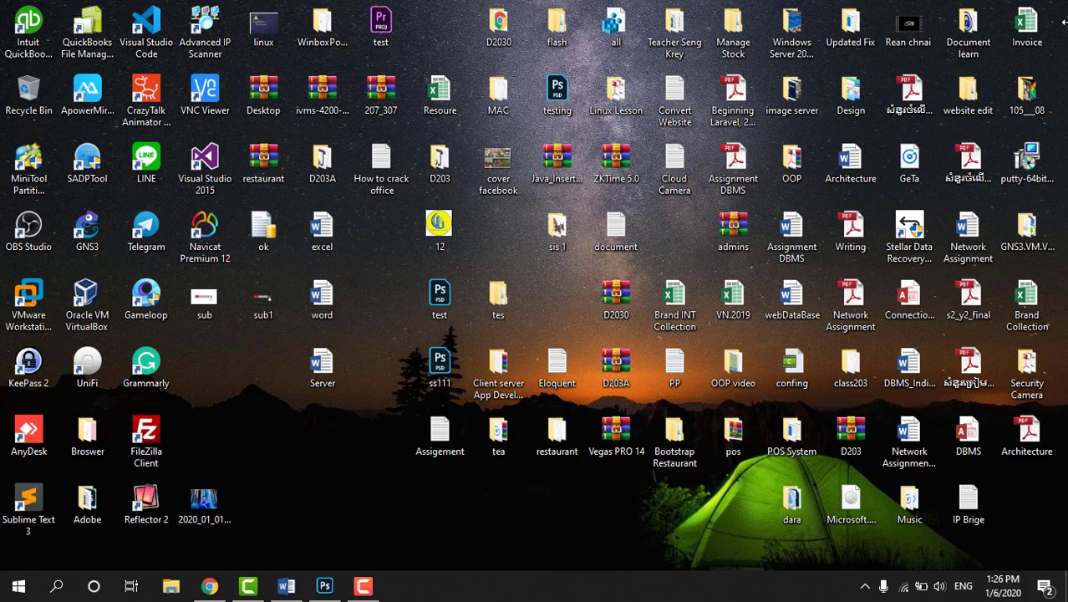
{"action": "right_click", "coordinate": [363, 259]}
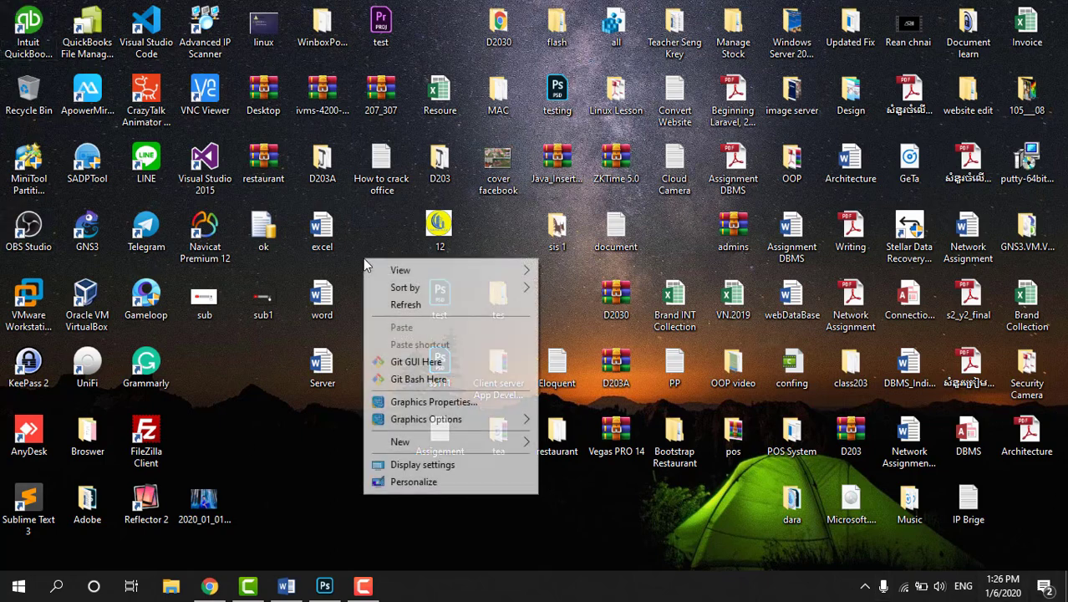
{"action": "left_click", "coordinate": [410, 306]}
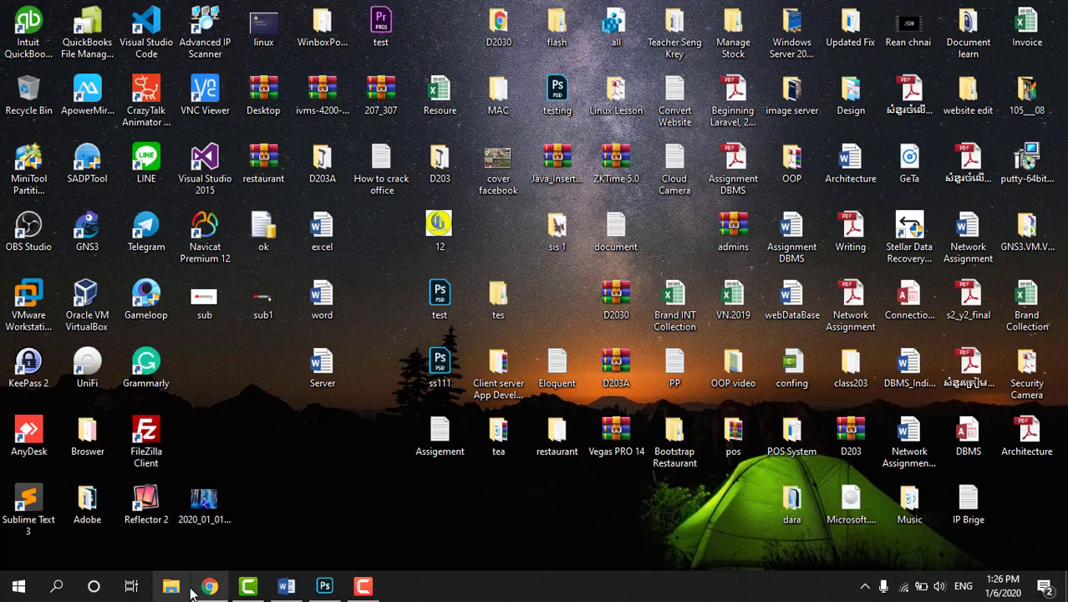
- Move the mario-typing-7-setup file from the Downloads folder to the desktop and minimize the folder window
{"action": "left_click", "coordinate": [171, 585]}
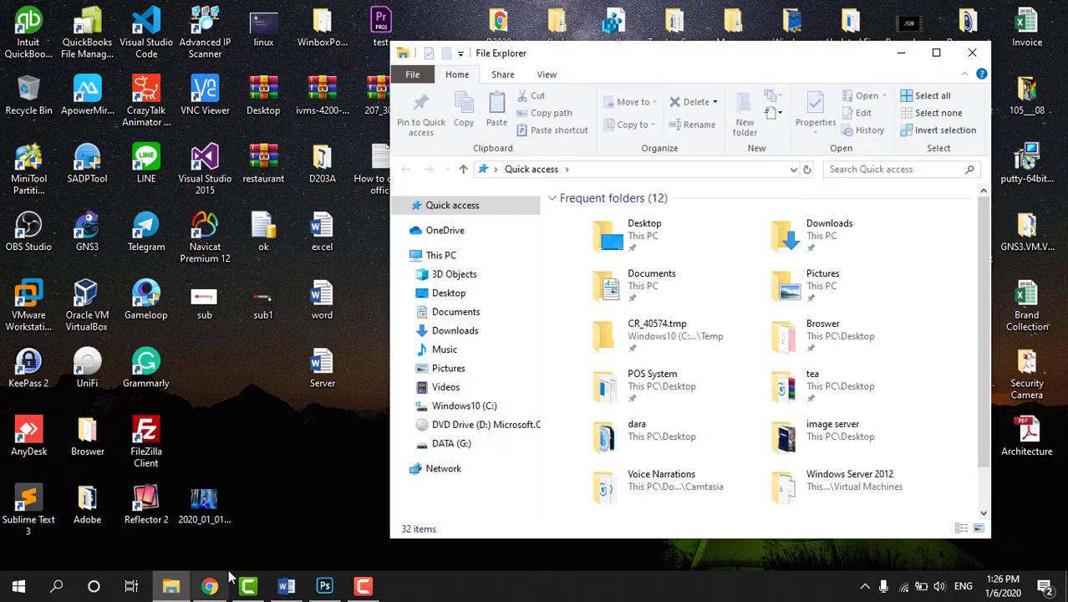
{"action": "left_click", "coordinate": [465, 335]}
{"action": "left_click", "coordinate": [954, 262]}
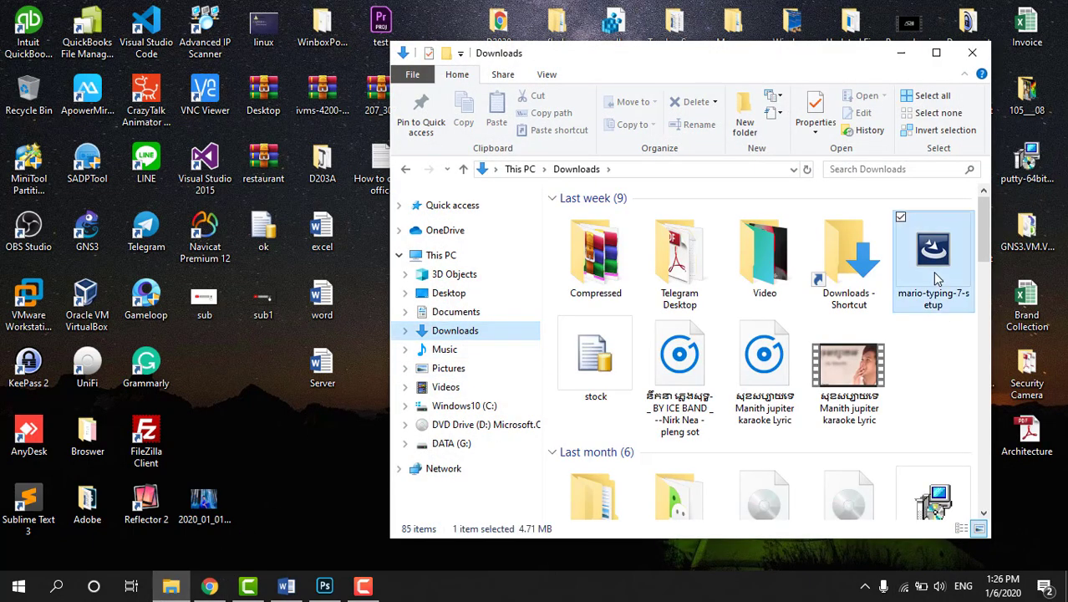
{"action": "left_click_drag", "start_coordinate": [954, 259], "coordinate": [232, 364]}
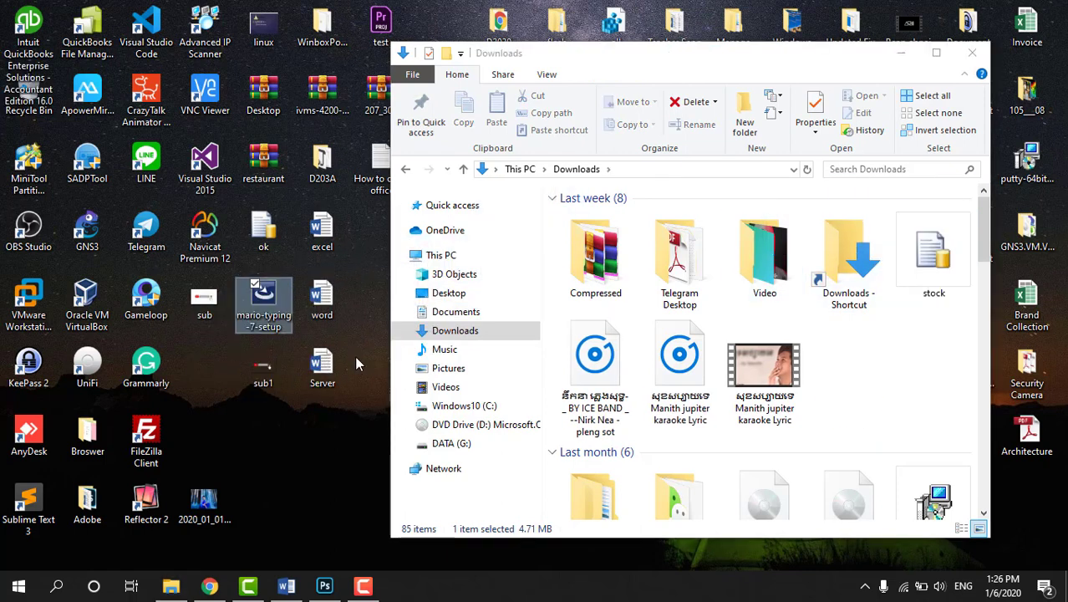
{"action": "left_click", "coordinate": [900, 53]}
- Rearrange the desktop icons so sub1 sits beside sub and mario-typing-7-setup sits directly below sub
{"action": "left_click_drag", "start_coordinate": [255, 318], "coordinate": [199, 452]}
{"action": "left_click_drag", "start_coordinate": [257, 384], "coordinate": [276, 305]}
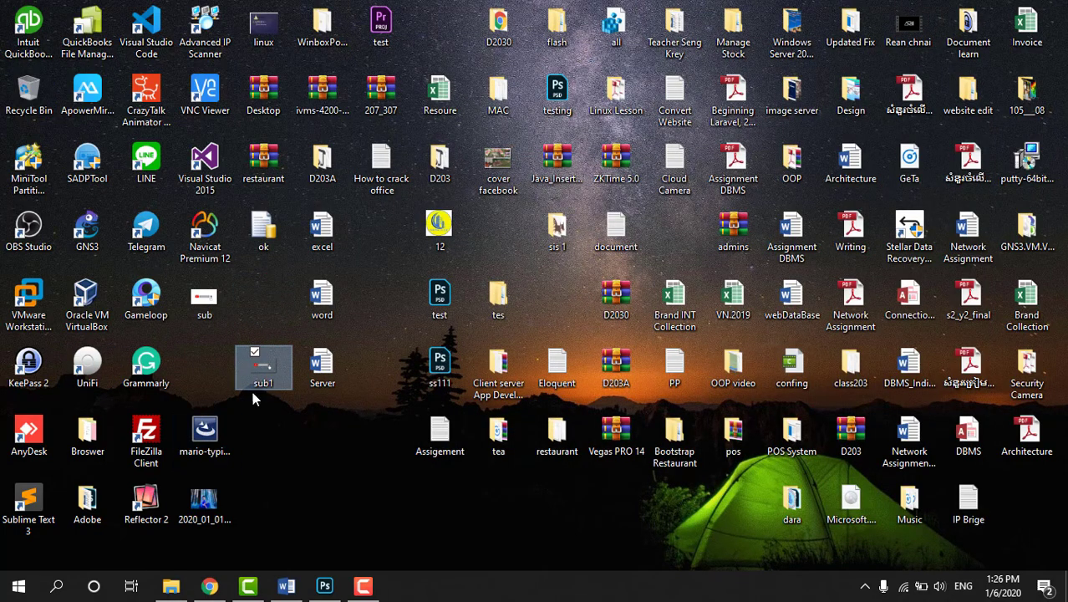
{"action": "left_click_drag", "start_coordinate": [209, 436], "coordinate": [201, 372]}
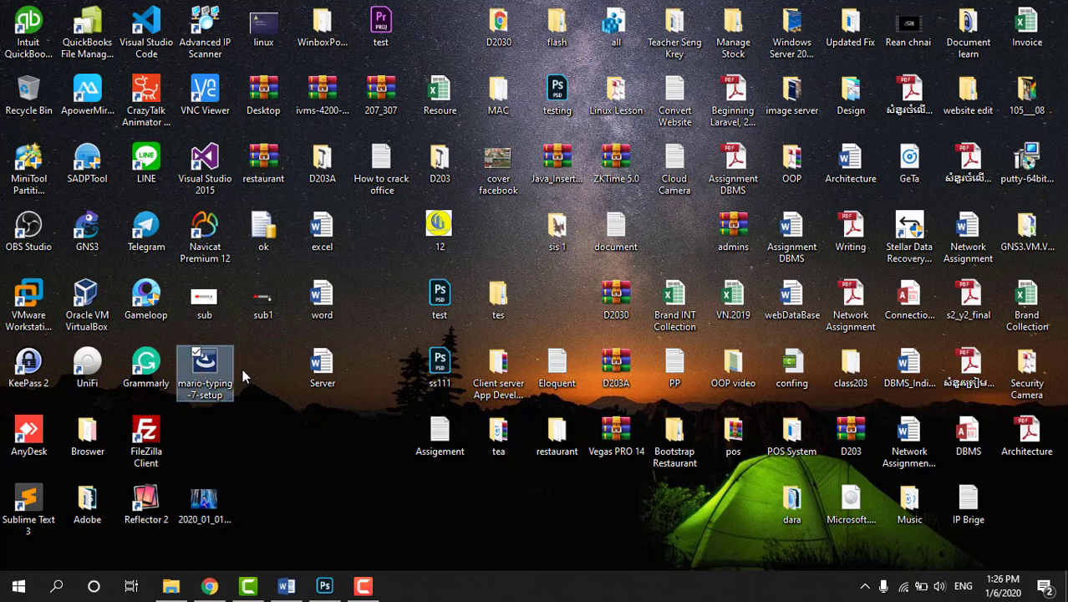
{"action": "right_click", "coordinate": [243, 369]}
{"action": "left_click", "coordinate": [283, 163]}
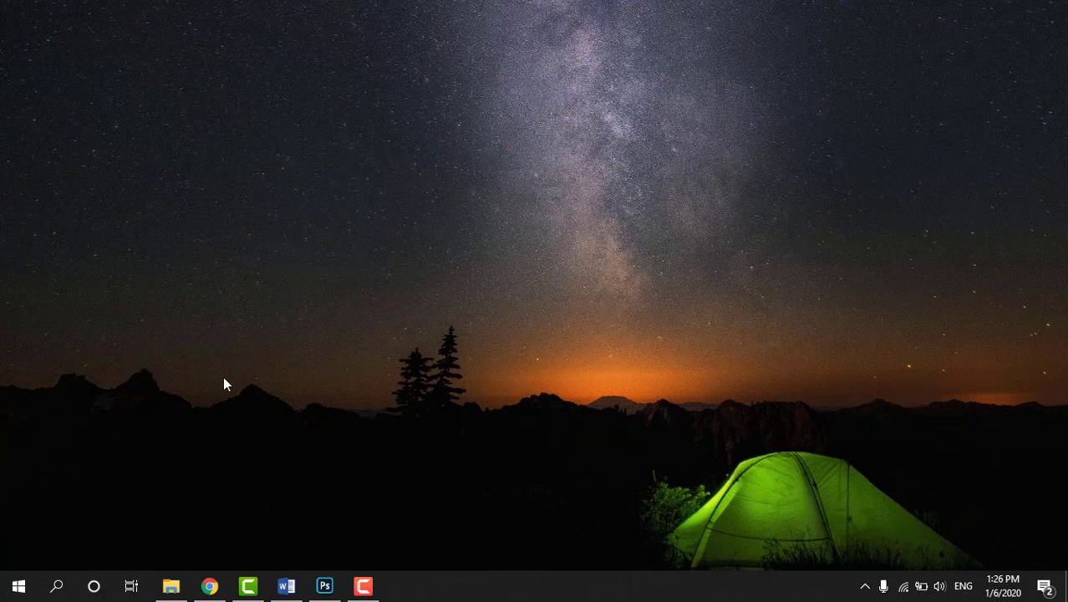
- Run the mario-typing-7-setup installer and accept the terms of its license agreement
{"action": "left_click", "coordinate": [204, 361]}
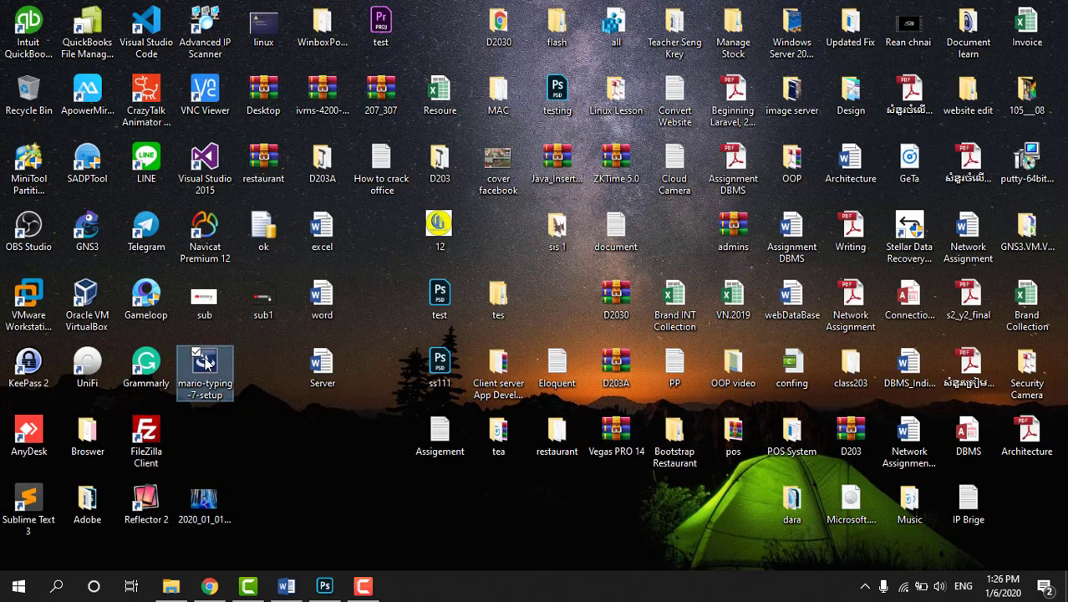
{"action": "double_click", "coordinate": [205, 361]}
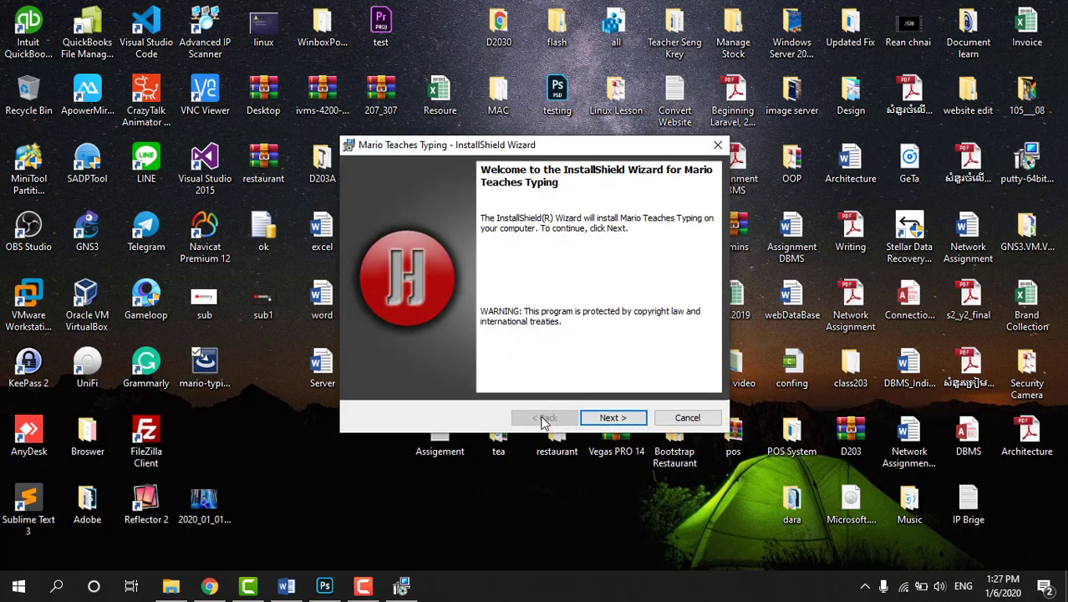
{"action": "left_click_drag", "start_coordinate": [580, 146], "coordinate": [525, 106]}
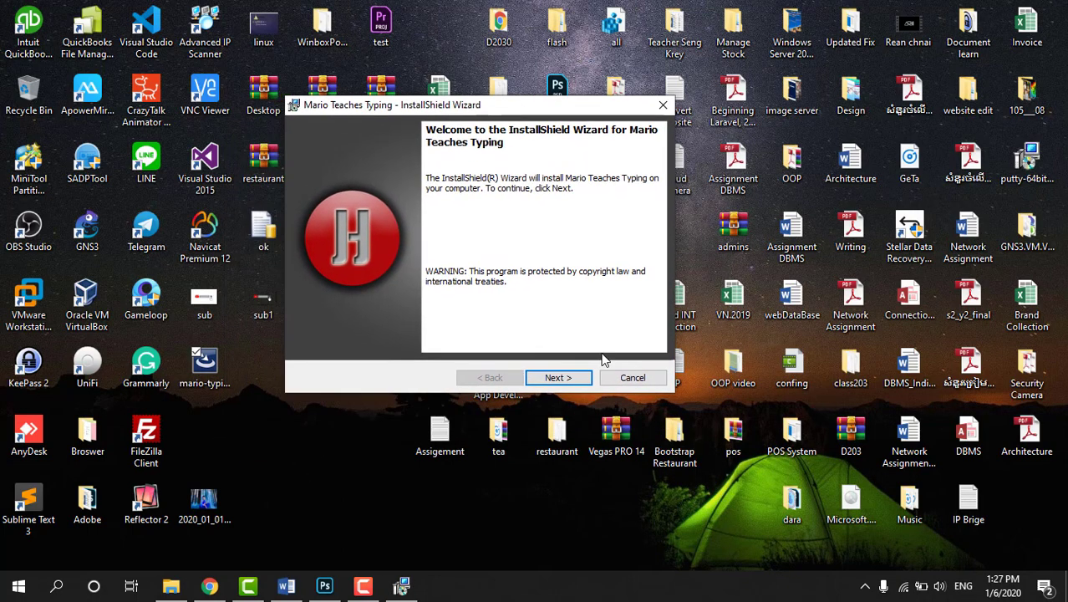
{"action": "left_click", "coordinate": [567, 379]}
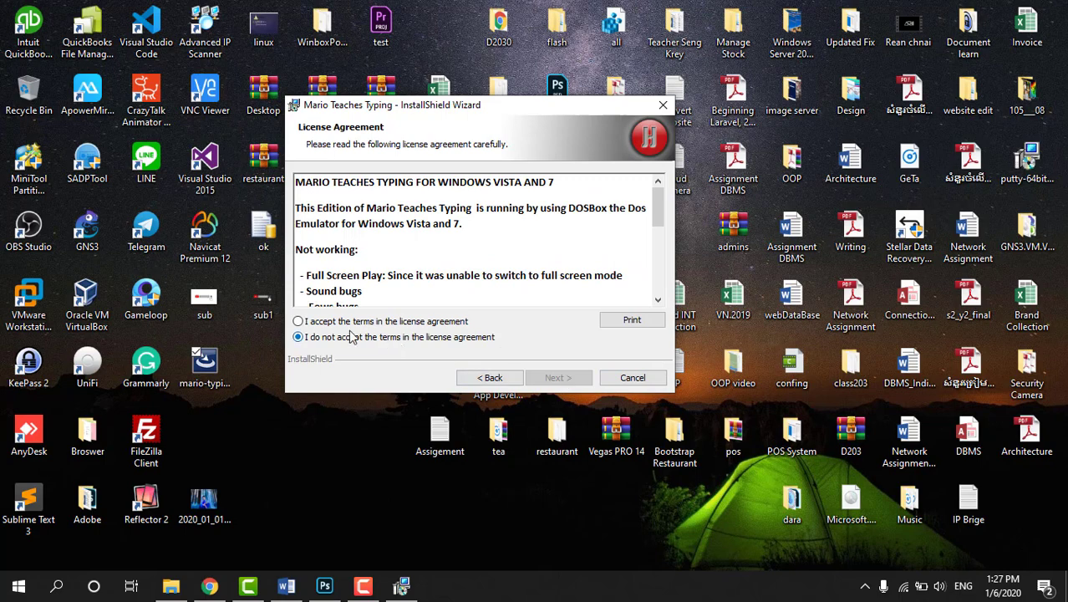
{"action": "left_click", "coordinate": [298, 321]}
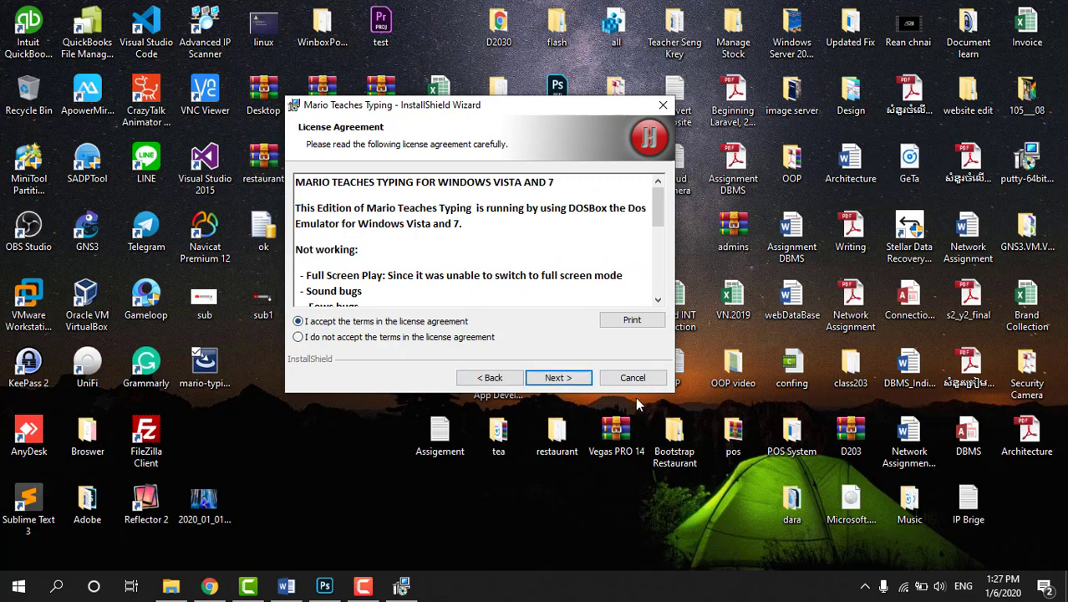
{"action": "left_click", "coordinate": [541, 379]}
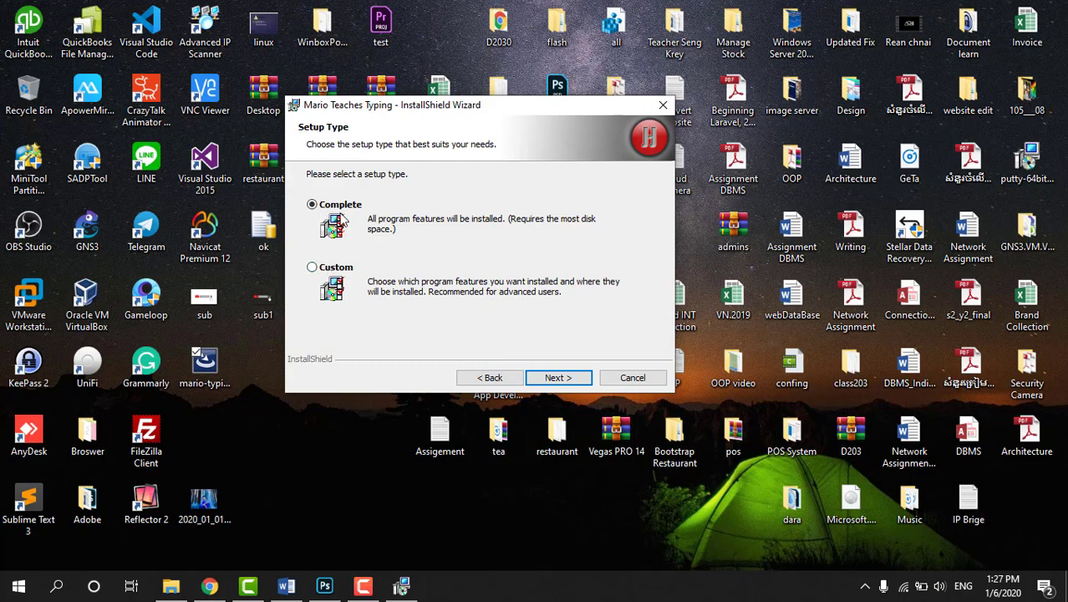
- Install Mario Teaches Typing with the Complete setup type for all users and finish the wizard without launching the program
{"action": "left_click", "coordinate": [550, 379]}
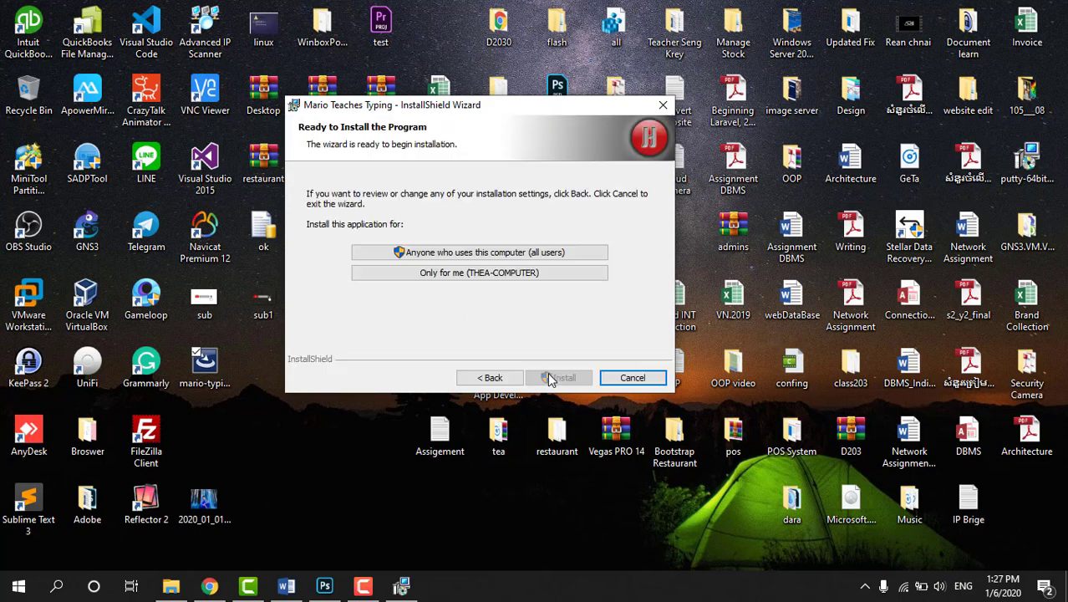
{"action": "left_click", "coordinate": [445, 253]}
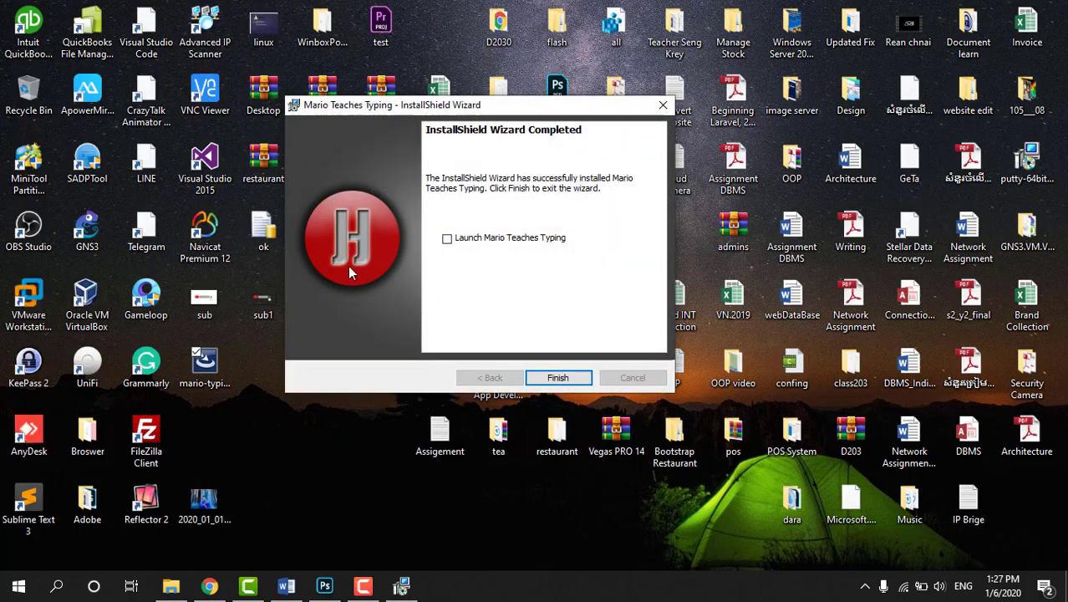
{"action": "left_click", "coordinate": [556, 377]}
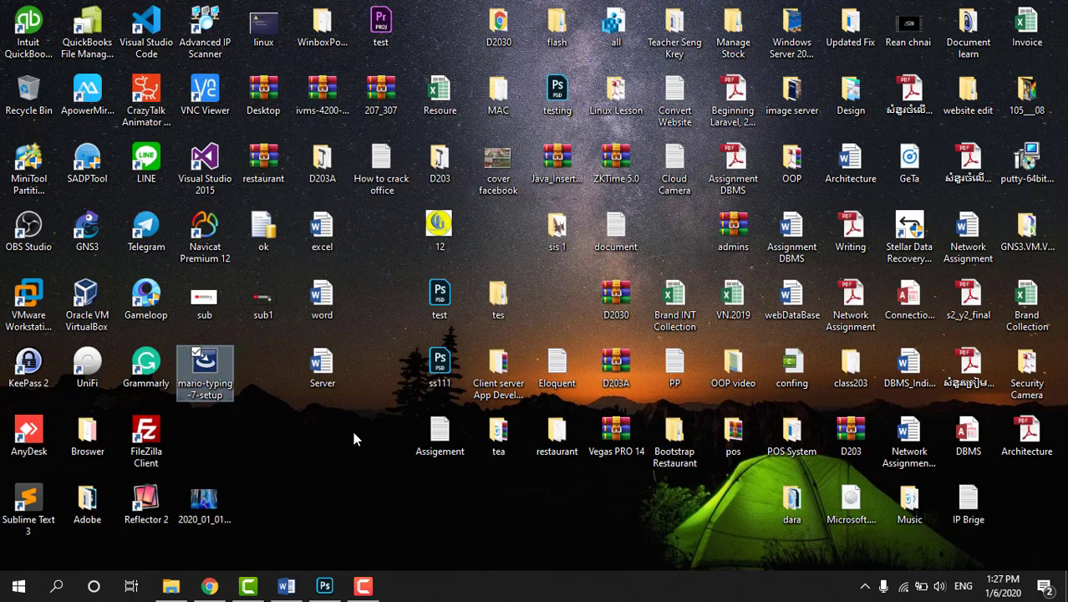
{"action": "right_click", "coordinate": [352, 431]}
{"action": "left_click", "coordinate": [394, 224]}
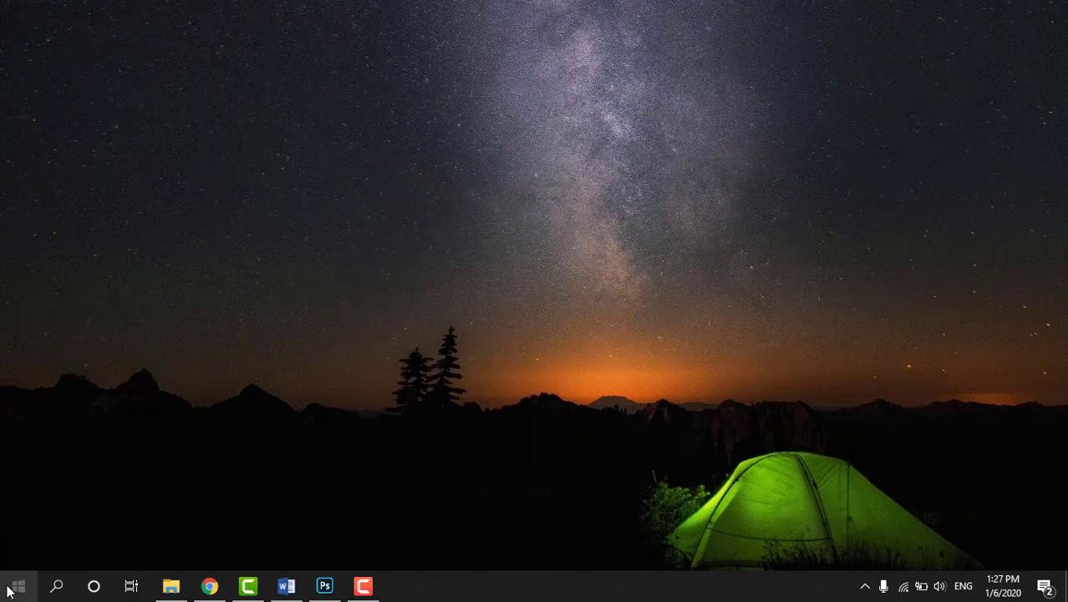
- Launch the newly installed Mario Teaches Typing program
{"action": "left_click", "coordinate": [16, 586]}
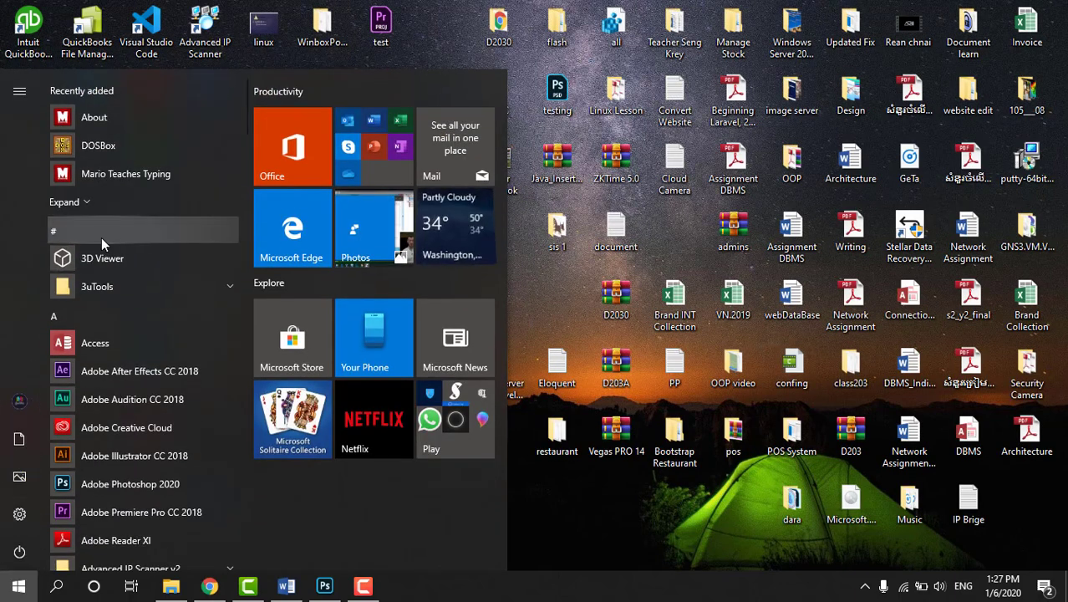
{"action": "left_click", "coordinate": [96, 176]}
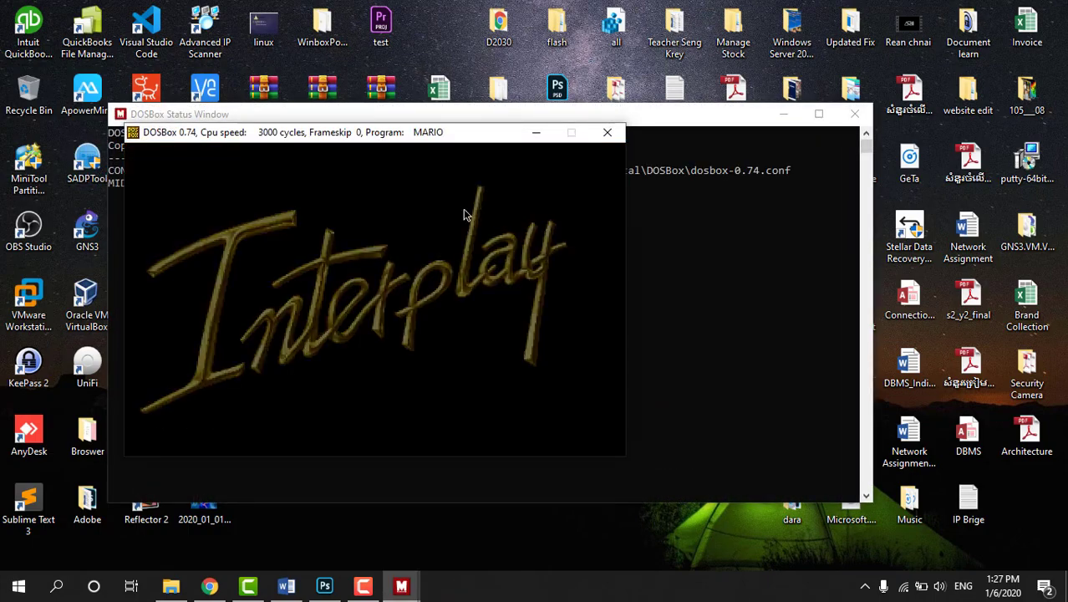
{"action": "right_click", "coordinate": [421, 12]}
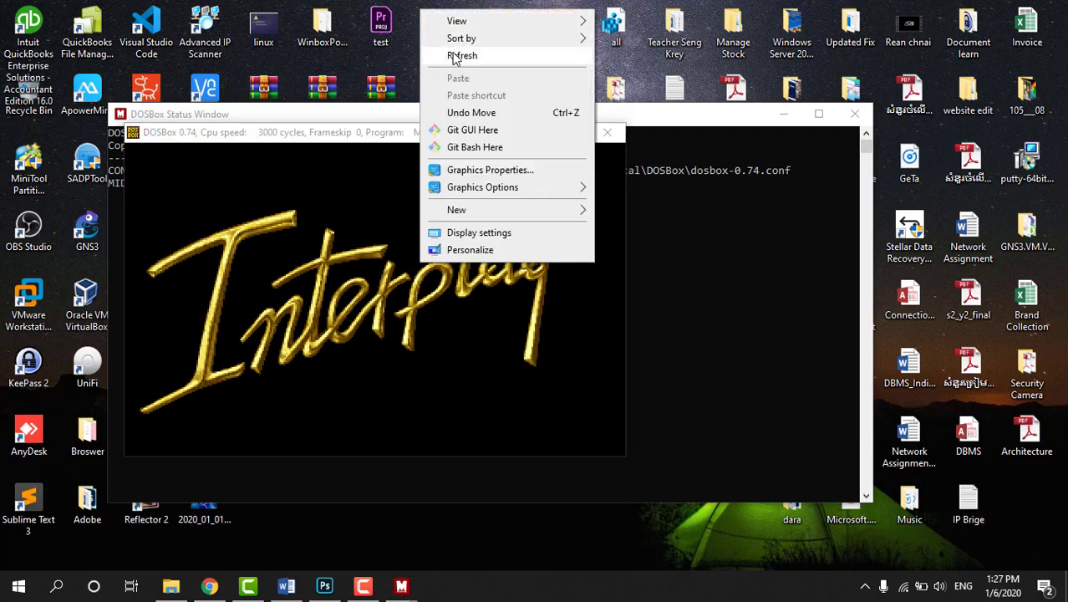
{"action": "left_click", "coordinate": [461, 53]}
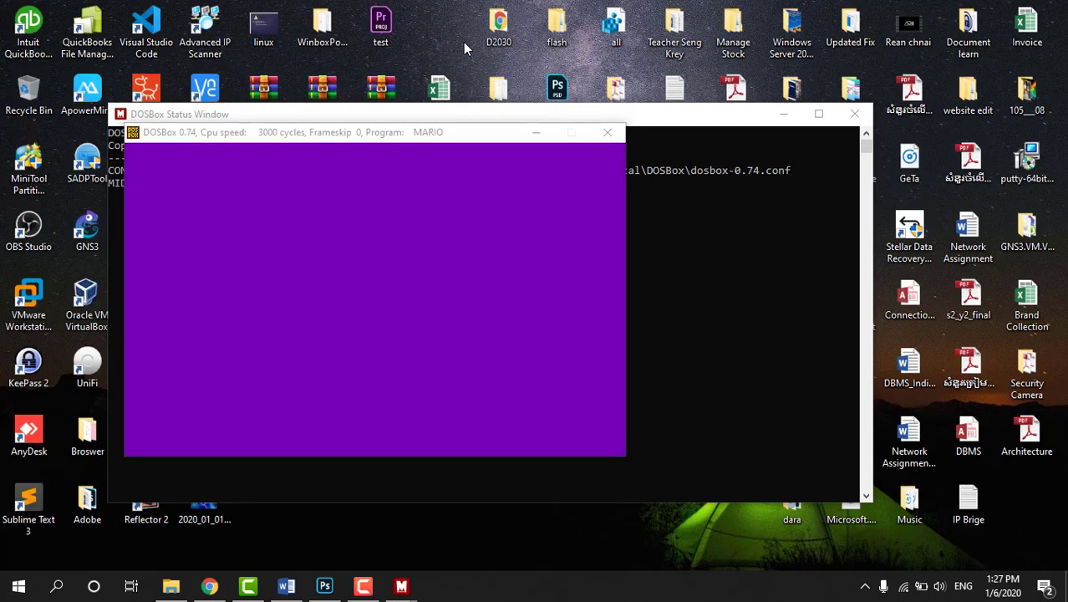
{"action": "right_click", "coordinate": [427, 15]}
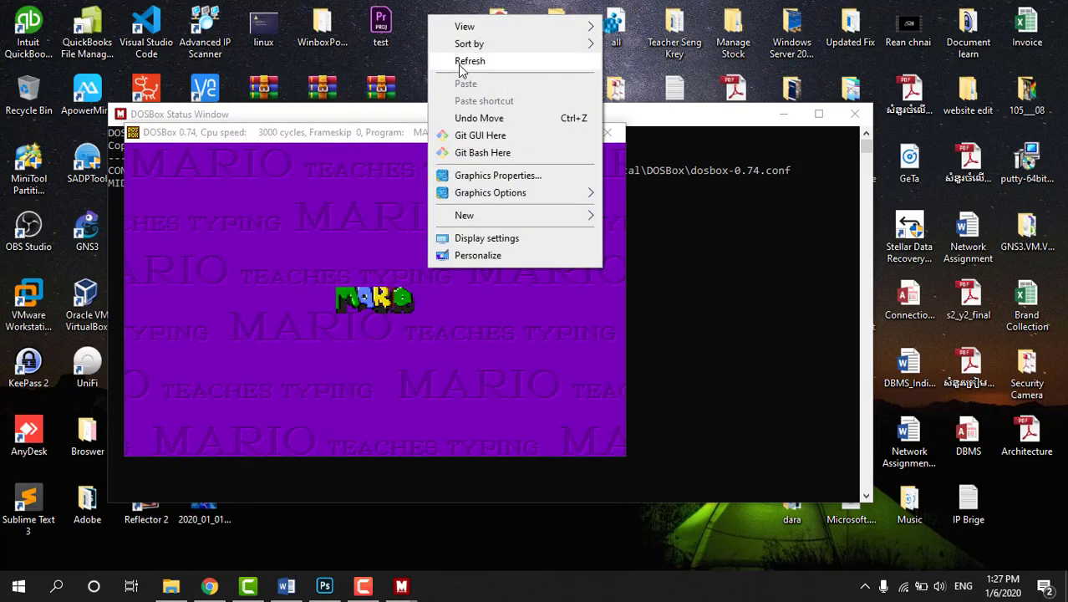
{"action": "left_click", "coordinate": [456, 61]}
{"action": "right_click", "coordinate": [433, 6]}
{"action": "left_click", "coordinate": [467, 44]}
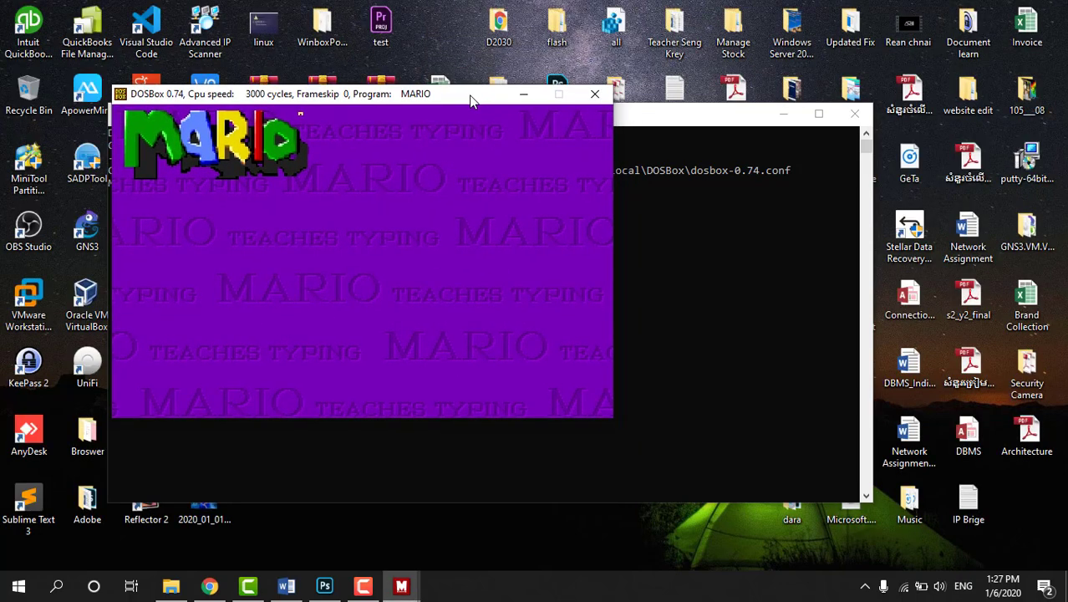
{"action": "right_click", "coordinate": [455, 7]}
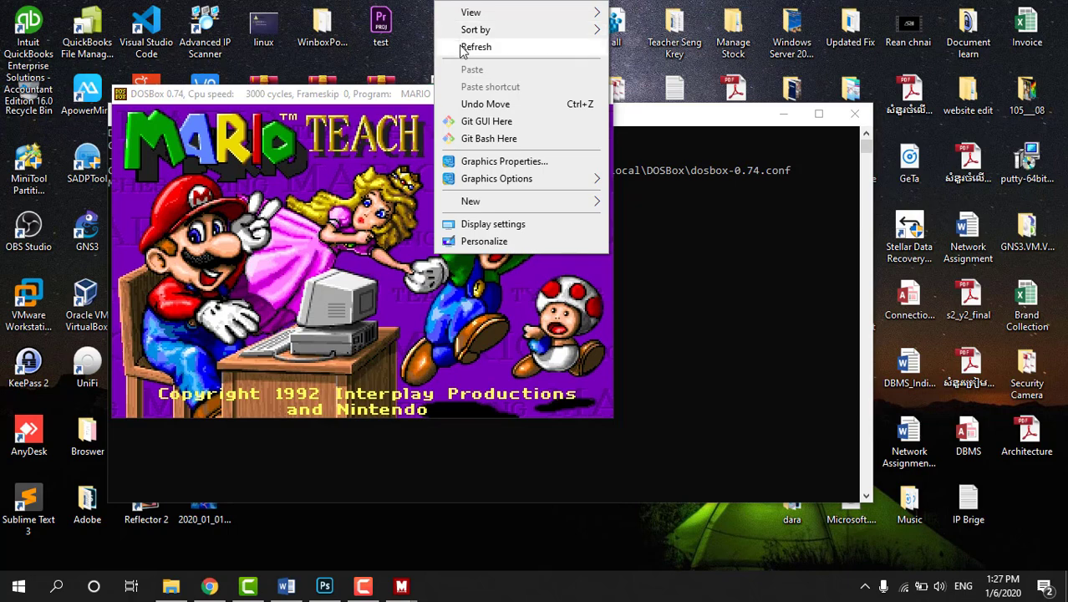
{"action": "left_click", "coordinate": [462, 46]}
{"action": "left_click_drag", "start_coordinate": [462, 94], "coordinate": [464, 154]}
{"action": "right_click", "coordinate": [433, 13]}
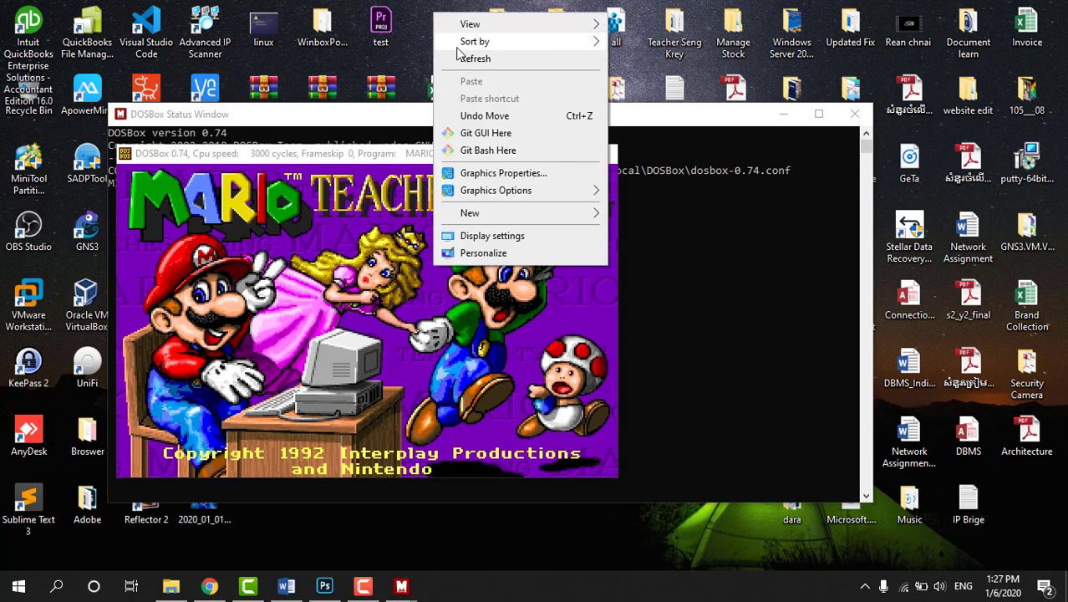
{"action": "left_click", "coordinate": [461, 53]}
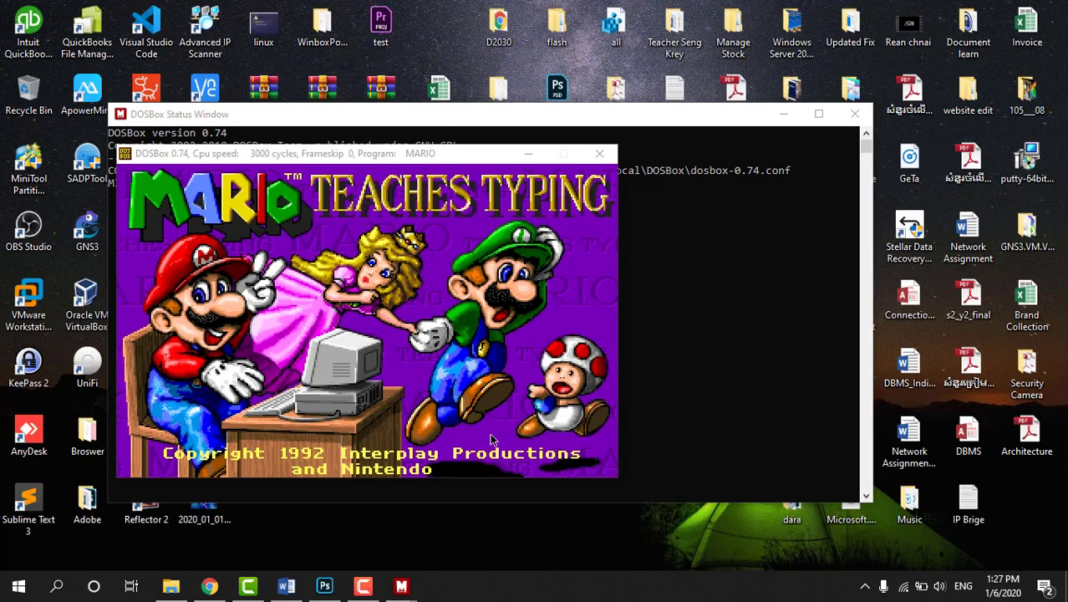
- Get past the Mario Teaches Typing title screen and start the first lesson from the main screen
{"action": "left_click", "coordinate": [382, 361]}
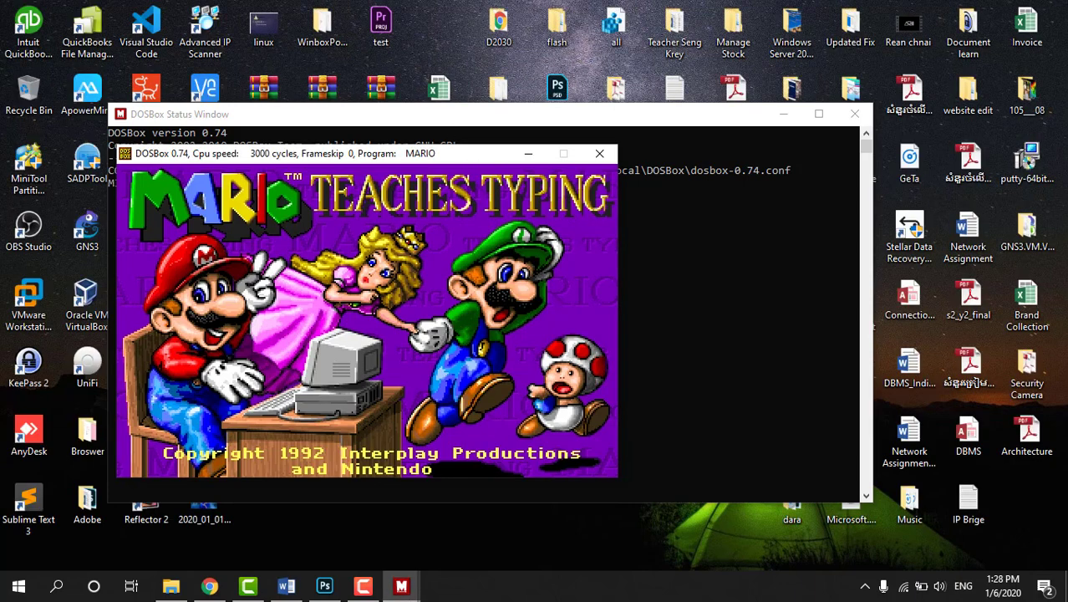
{"action": "key", "text": "super"}
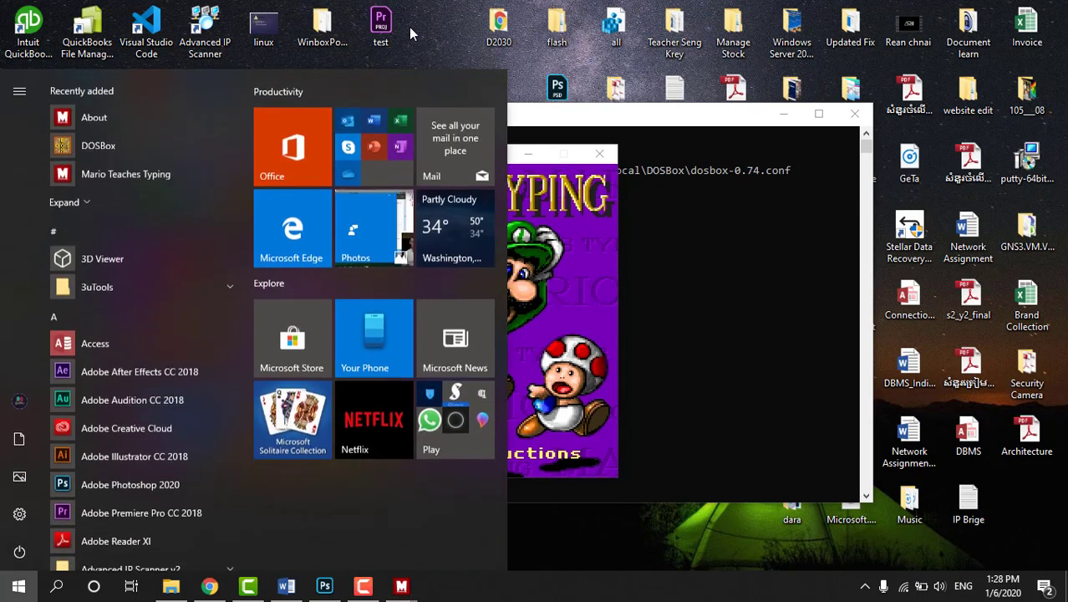
{"action": "left_click", "coordinate": [478, 334]}
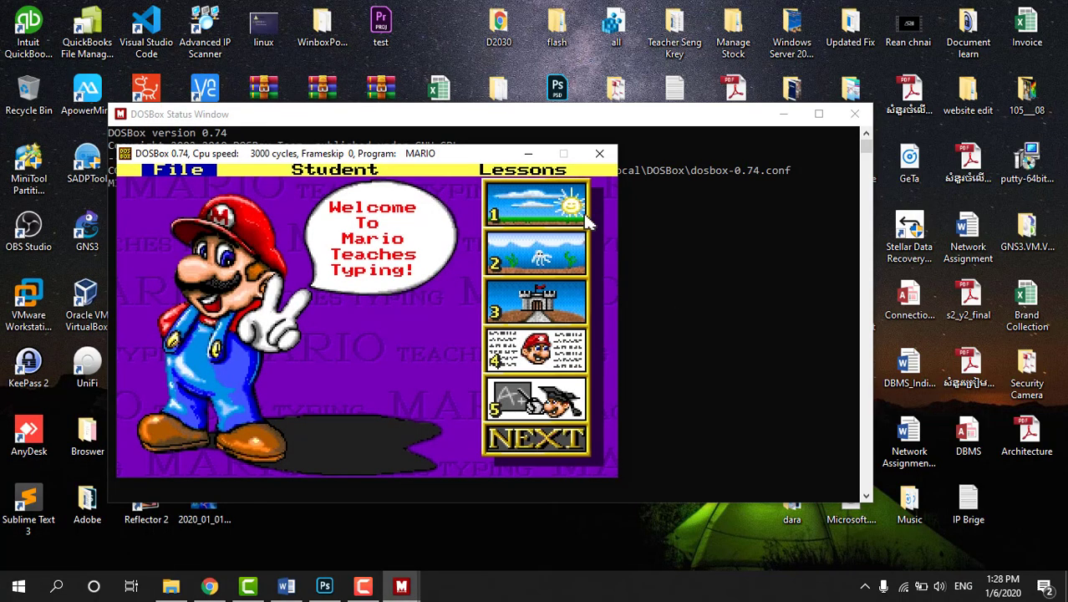
{"action": "key", "text": "Return"}
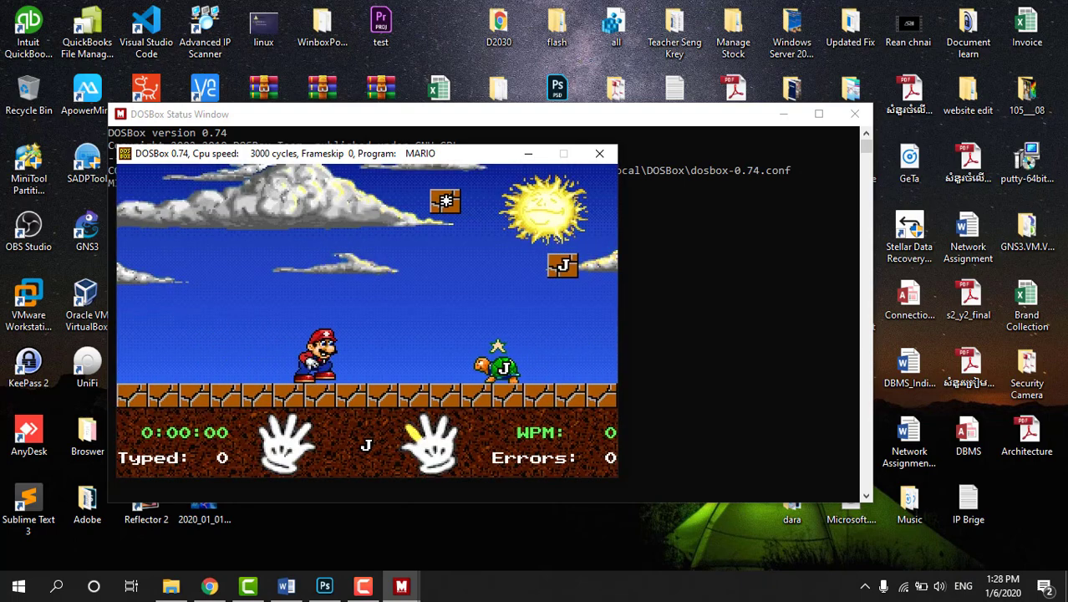
- Practise the J and H keys in the first lesson by typing the letters prompted on the blocks and turtles
{"action": "type", "text": "j"}
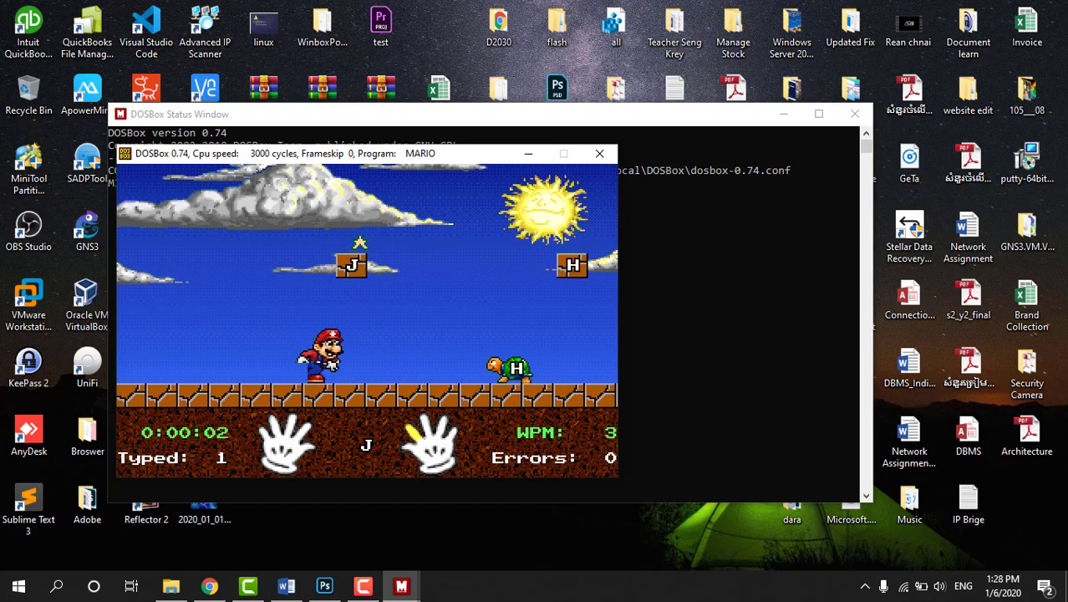
{"action": "type", "text": "jhhjhjhhjhh"}
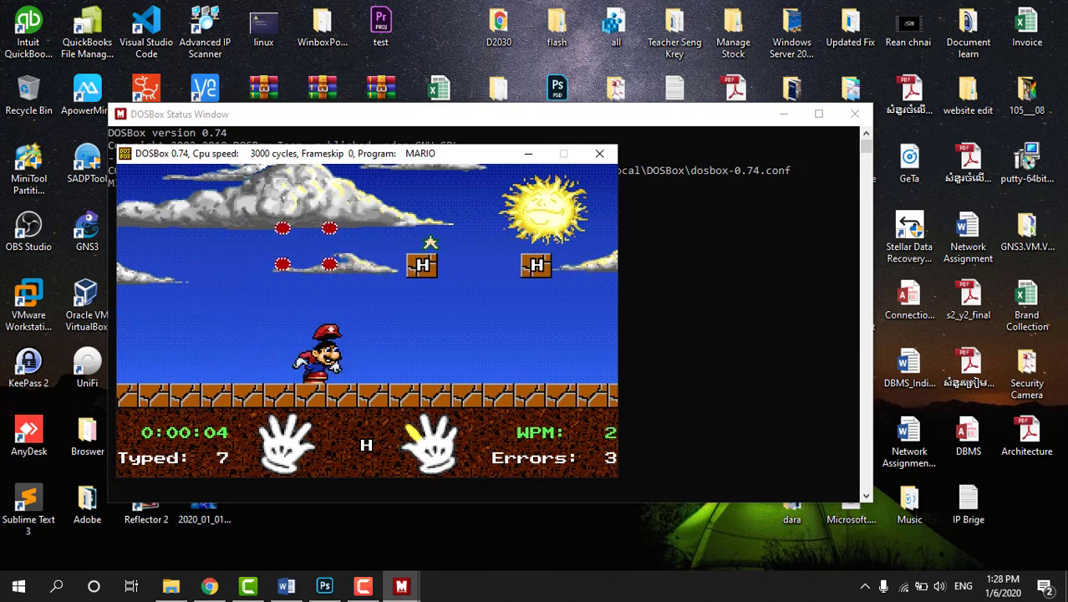
{"action": "type", "text": "hhhhhhhhhh"}
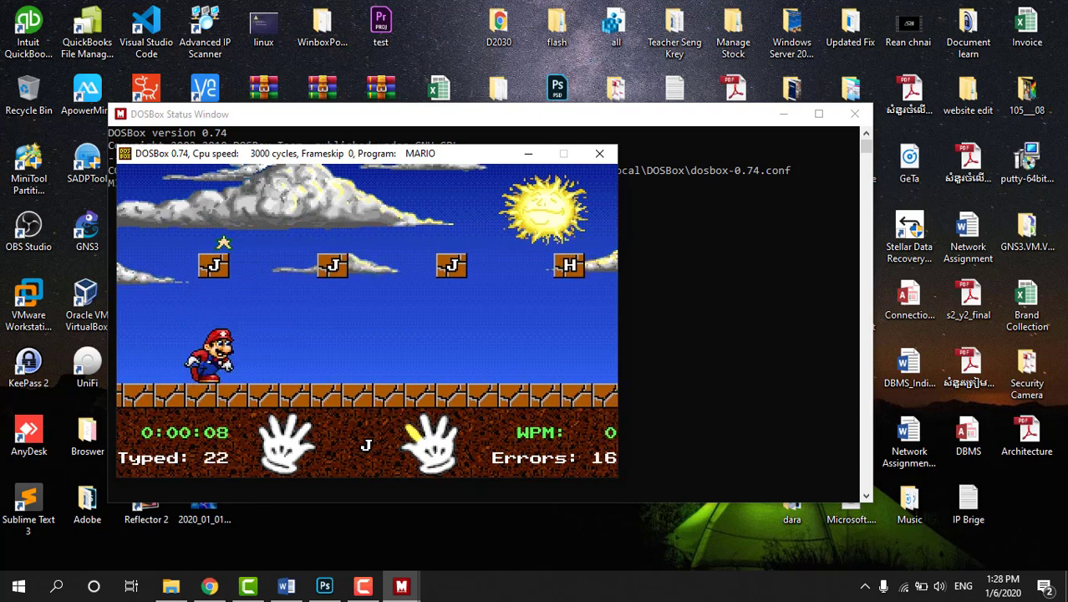
- Release the mouse from the running lesson, close Mario Teaches Typing with its DOSBox windows and refresh the desktop
{"action": "key", "text": "super"}
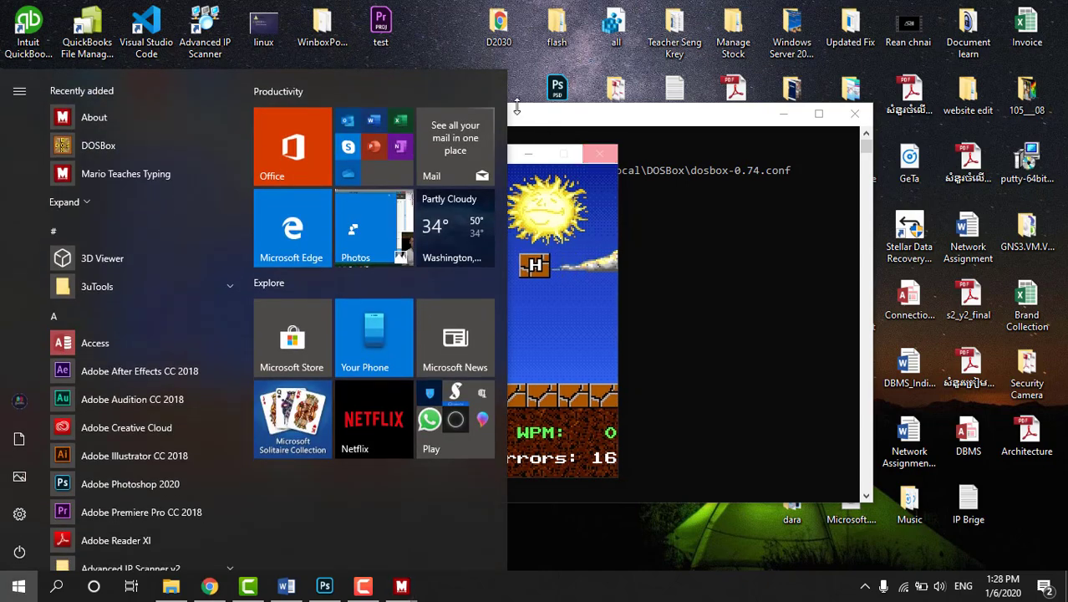
{"action": "left_click", "coordinate": [524, 116]}
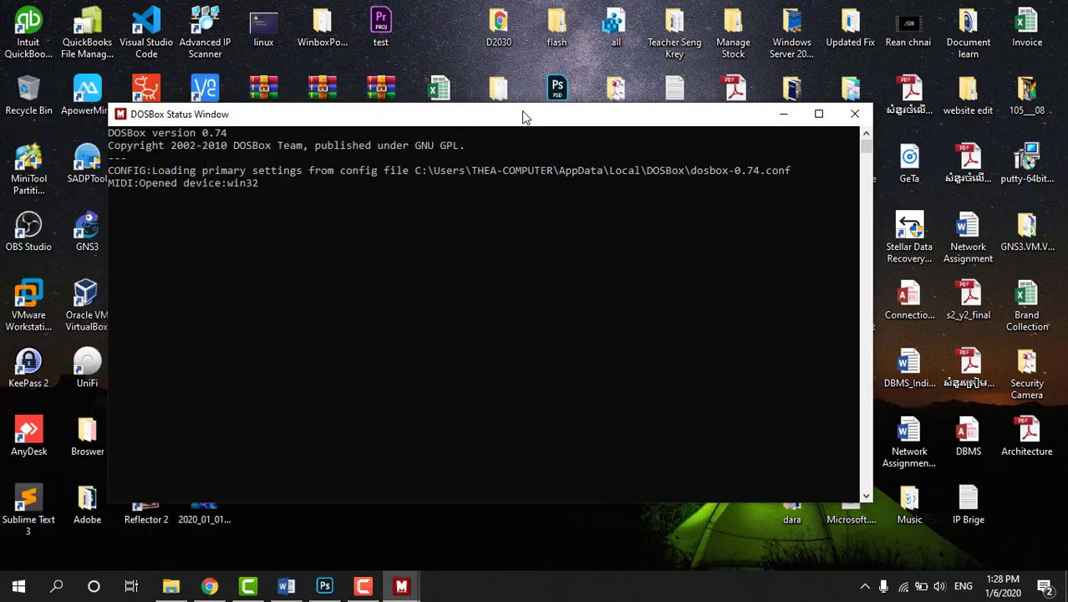
{"action": "left_click", "coordinate": [784, 116]}
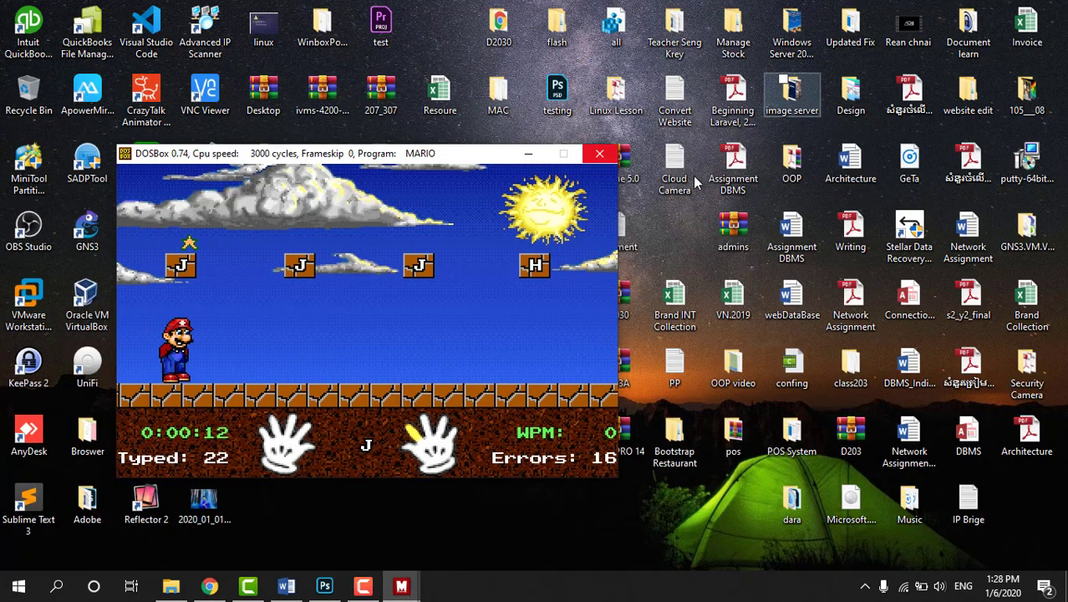
{"action": "left_click", "coordinate": [607, 160]}
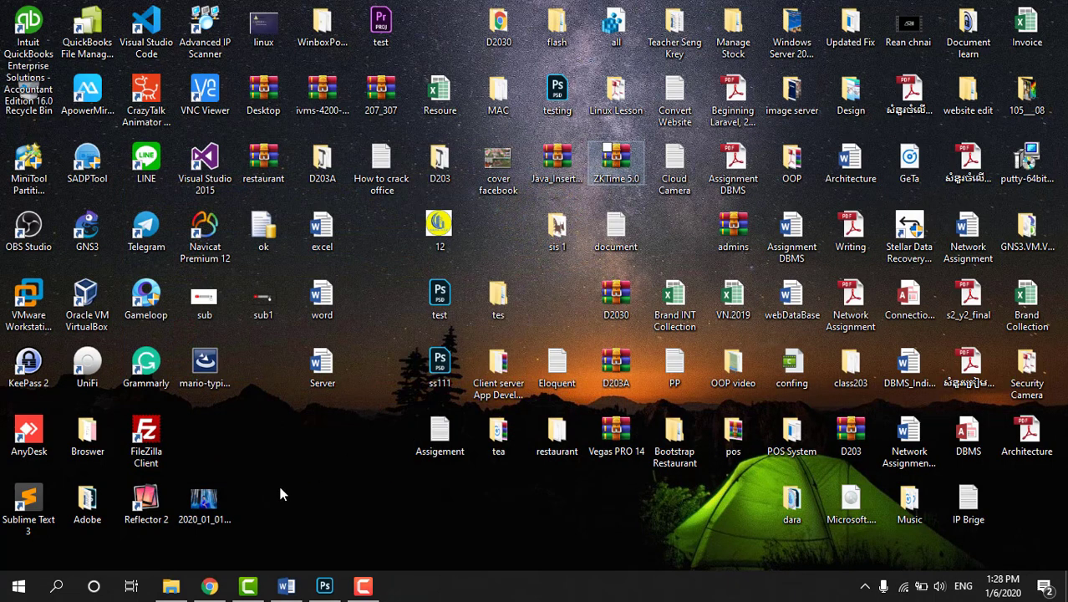
{"action": "right_click", "coordinate": [267, 440]}
{"action": "left_click", "coordinate": [309, 235]}
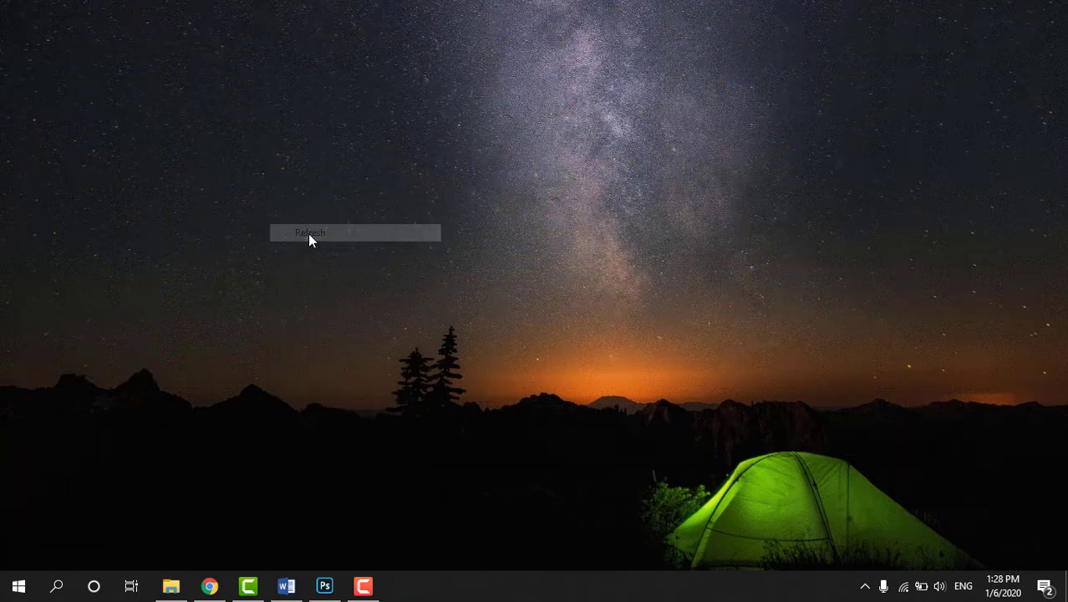
- Browse in a maximized File Explorer window to the computer owner's profile folder under Users on Windows10 (C:)
{"action": "left_click", "coordinate": [171, 586]}
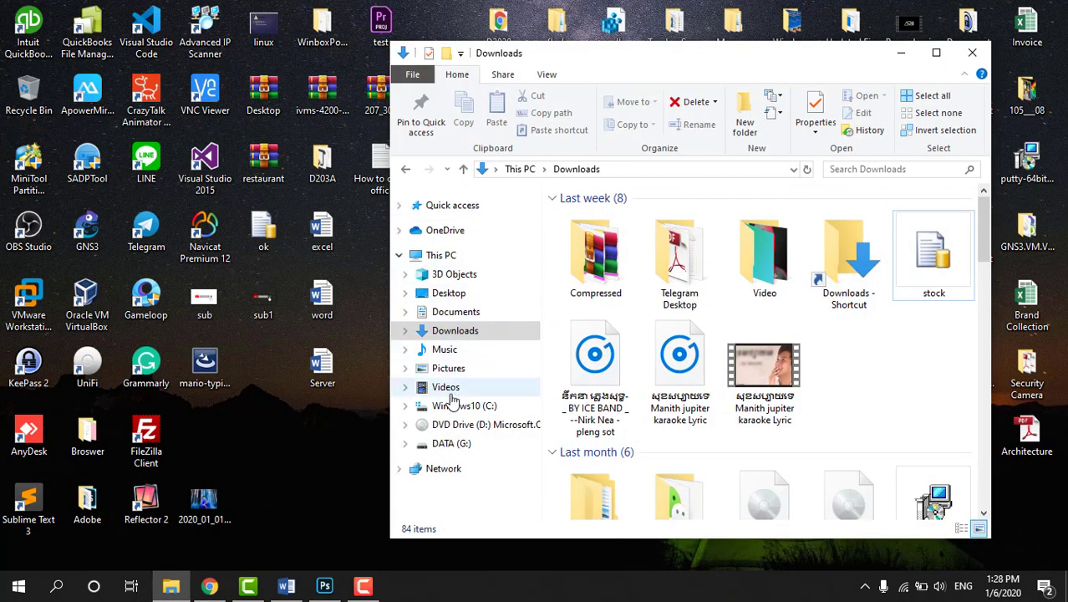
{"action": "left_click", "coordinate": [441, 256]}
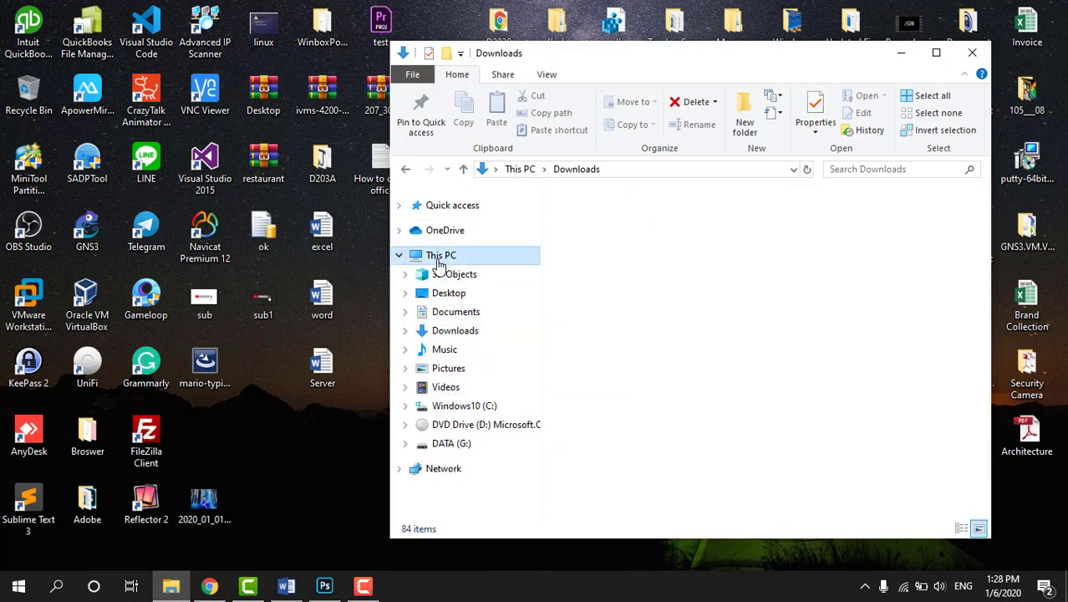
{"action": "left_click", "coordinate": [936, 53]}
{"action": "double_click", "coordinate": [310, 302]}
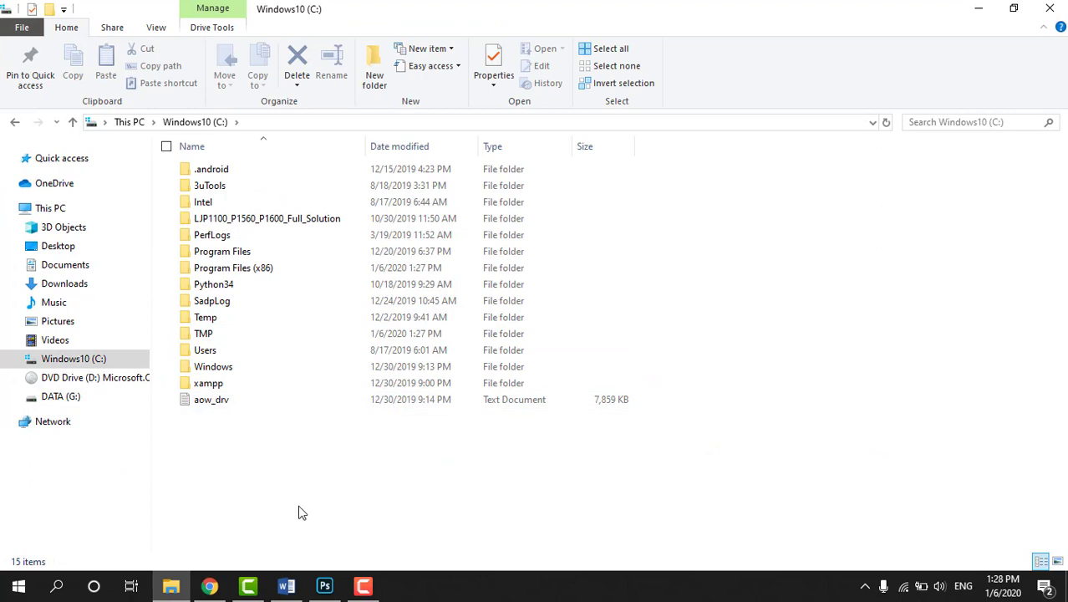
{"action": "double_click", "coordinate": [192, 351]}
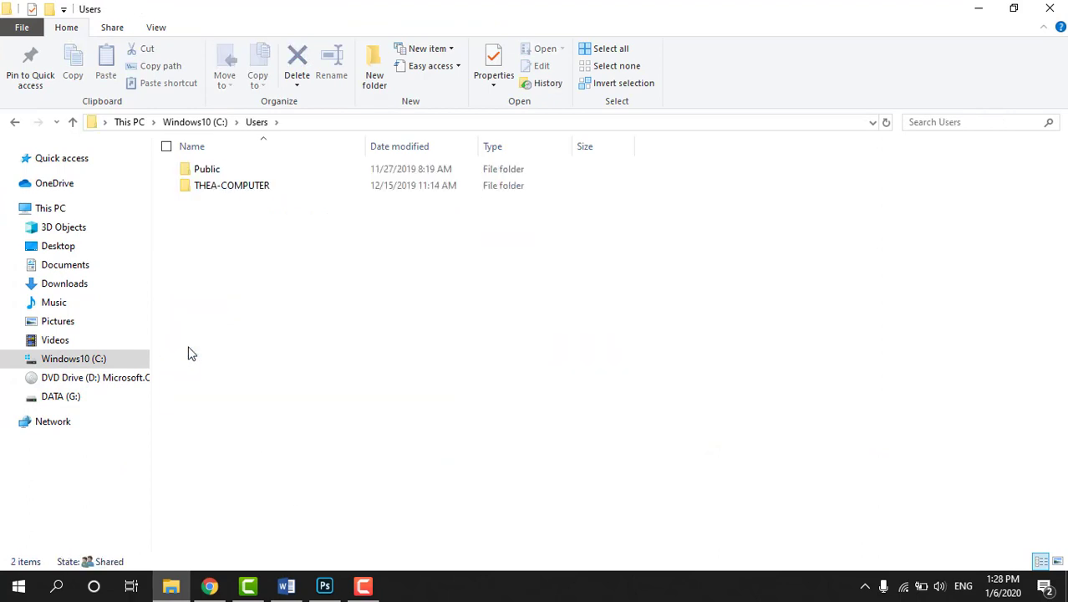
{"action": "double_click", "coordinate": [215, 190]}
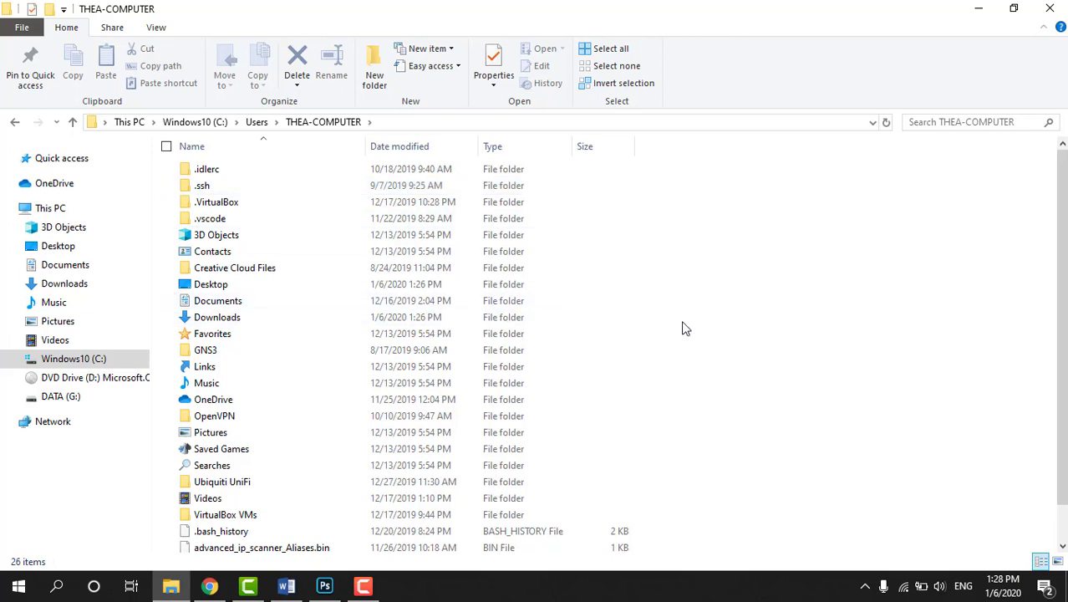
- Set the folder options to show hidden files, folders, and drives
{"action": "scroll", "coordinate": [674, 332], "scroll_direction": "down", "scroll_amount": 1}
{"action": "scroll", "coordinate": [670, 326], "scroll_direction": "up", "scroll_amount": 1}
{"action": "scroll", "coordinate": [657, 331], "scroll_direction": "down", "scroll_amount": 1}
{"action": "scroll", "coordinate": [657, 331], "scroll_direction": "up", "scroll_amount": 1}
{"action": "left_click", "coordinate": [157, 30]}
{"action": "left_click", "coordinate": [752, 58]}
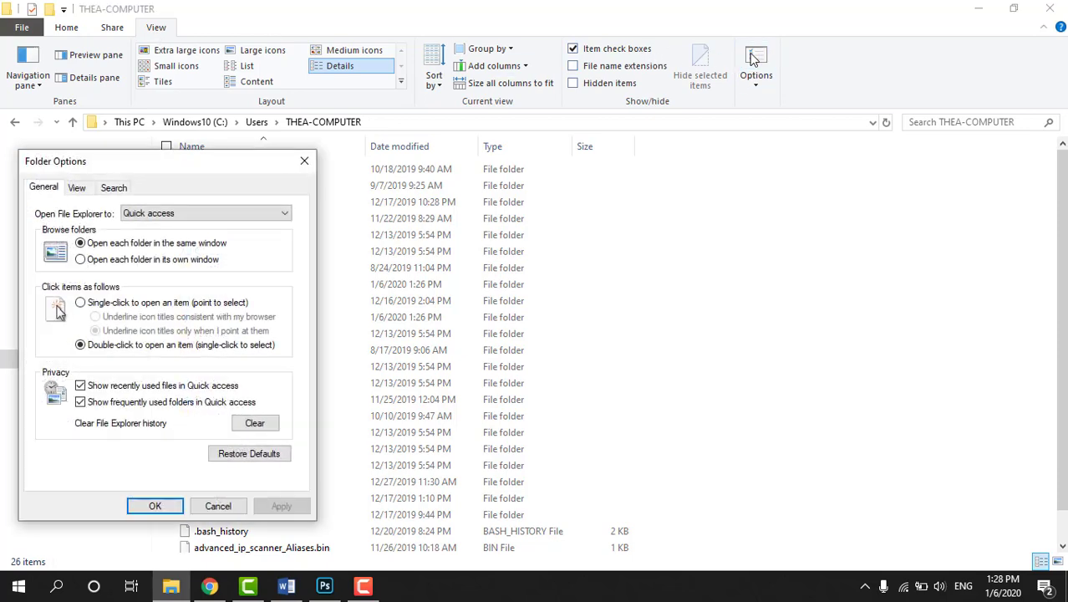
{"action": "left_click", "coordinate": [76, 189]}
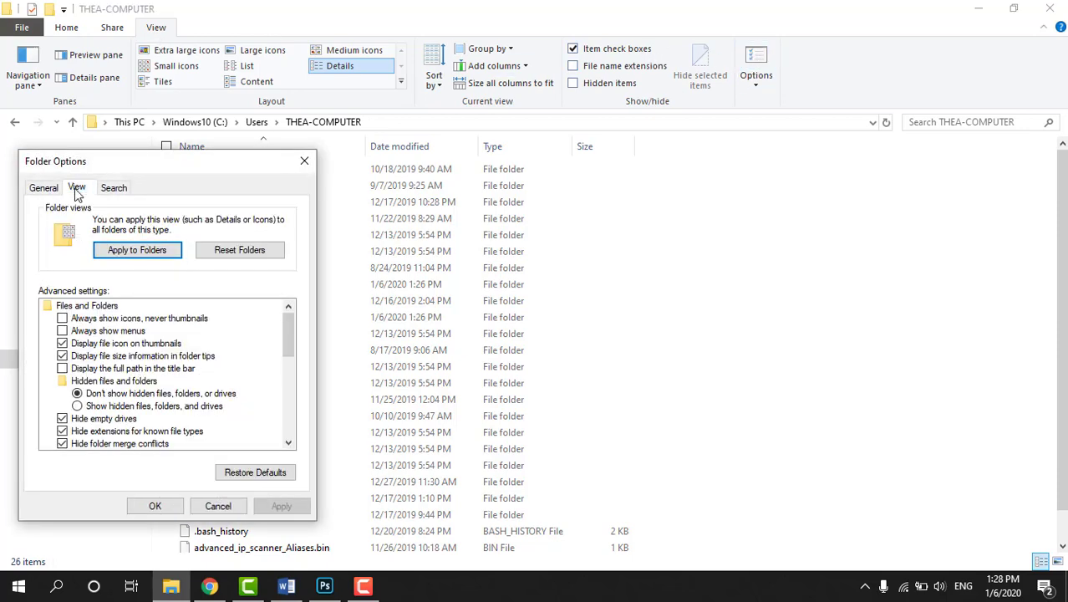
{"action": "left_click", "coordinate": [77, 406]}
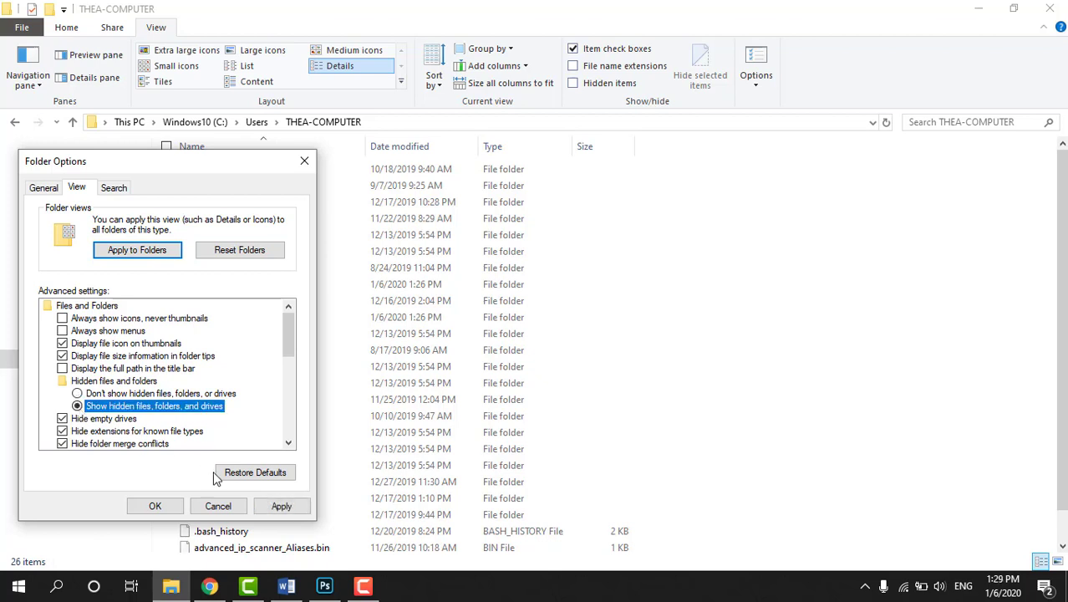
{"action": "left_click", "coordinate": [165, 507]}
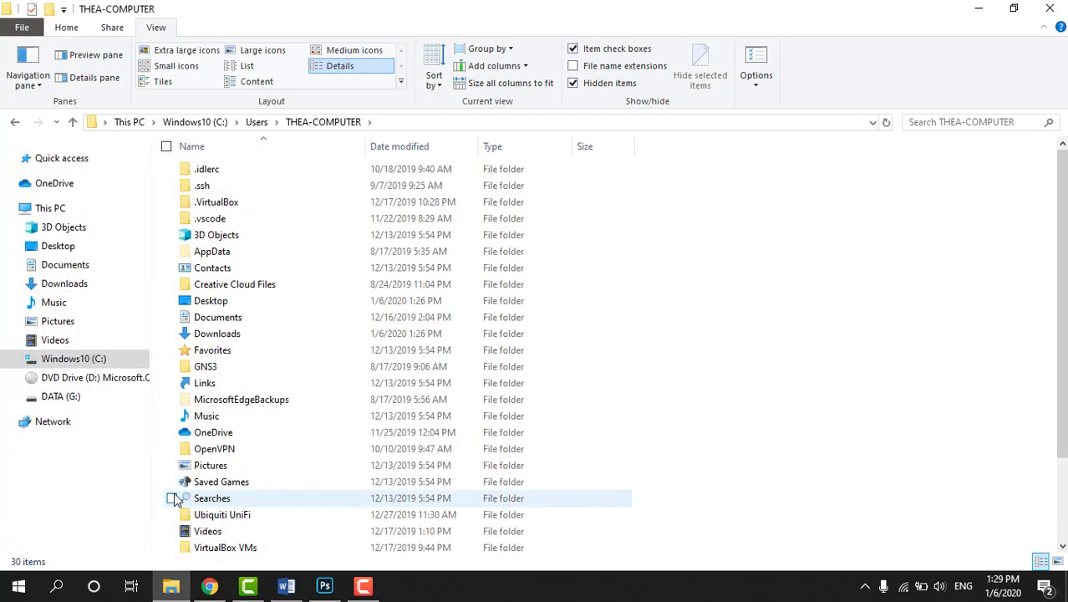
- Open the dosbox-0.74 configuration file from the AppData\Local\DOSBox folder in Notepad
{"action": "double_click", "coordinate": [224, 256]}
{"action": "left_click", "coordinate": [206, 173]}
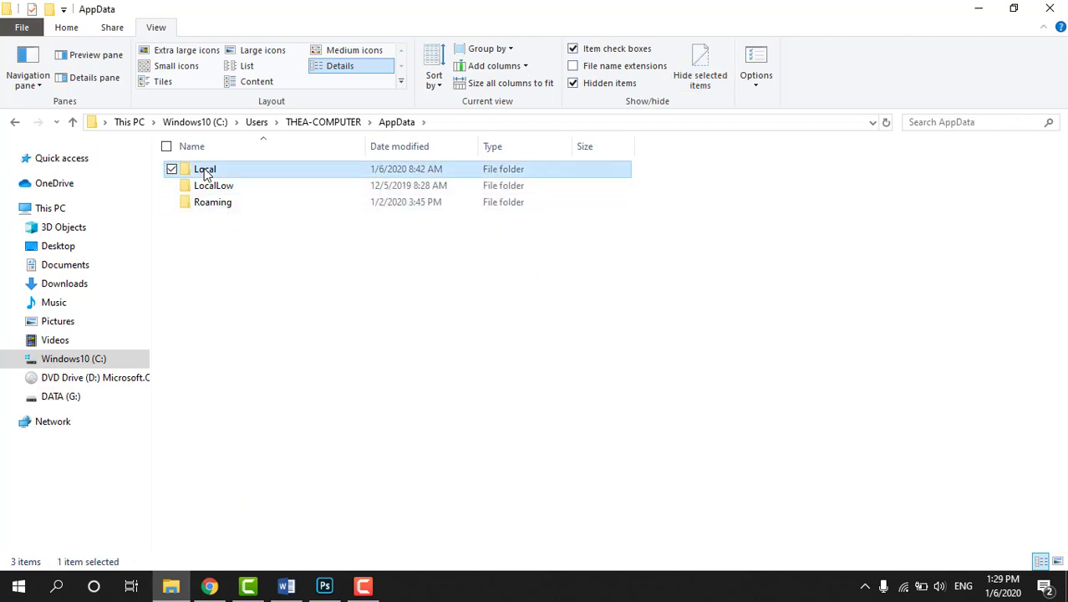
{"action": "double_click", "coordinate": [205, 173]}
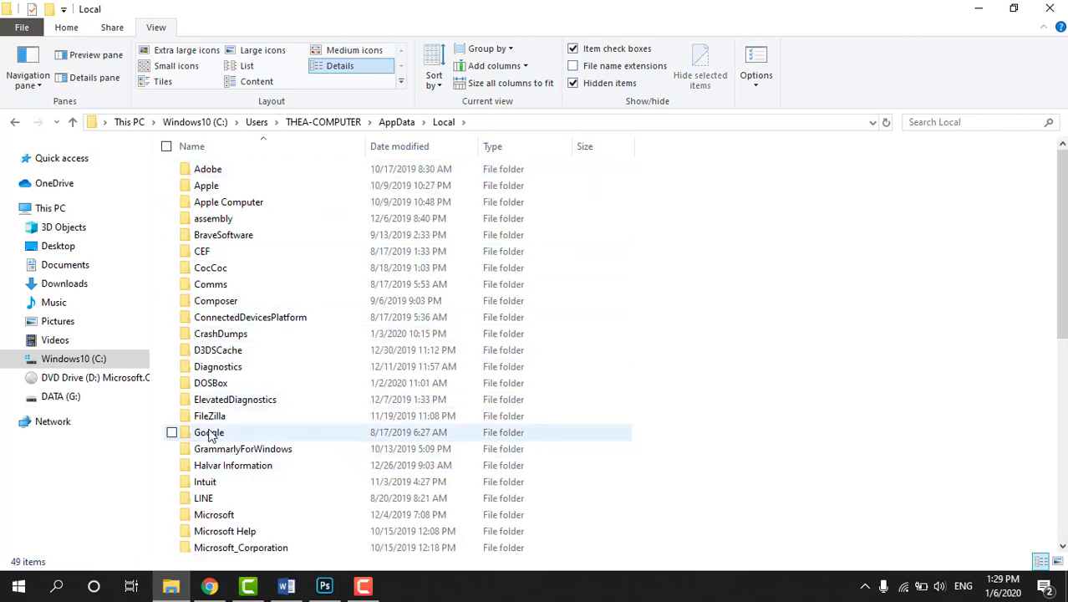
{"action": "double_click", "coordinate": [211, 384]}
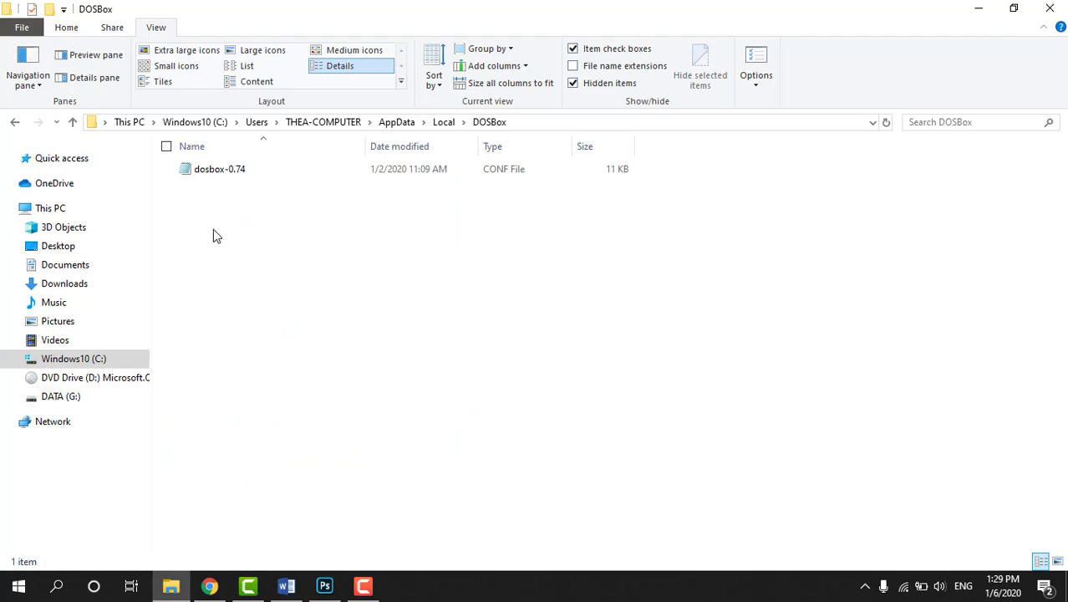
{"action": "double_click", "coordinate": [222, 169]}
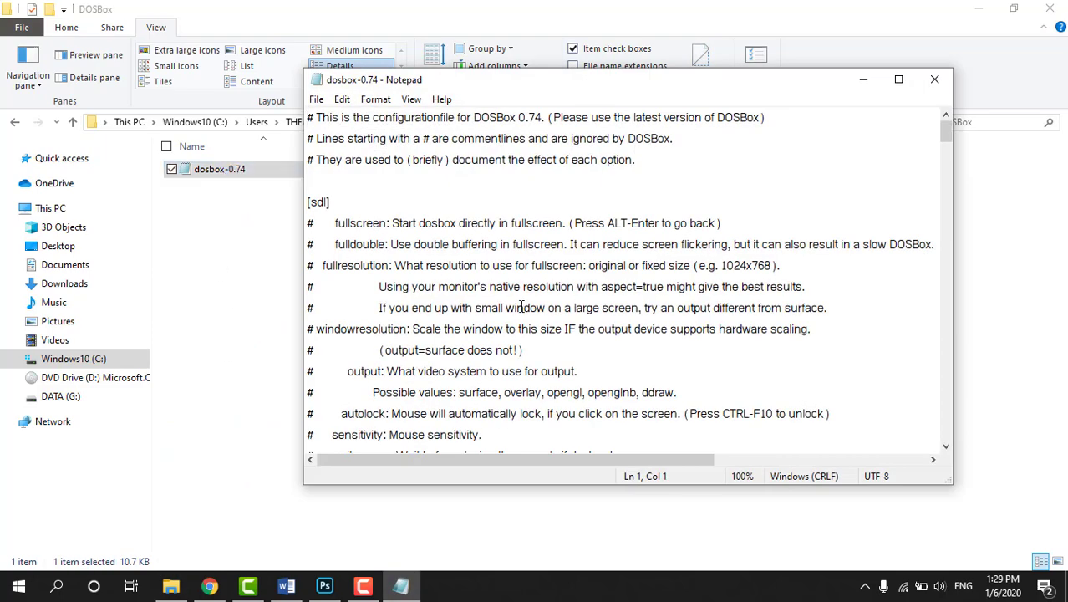
- Set fullscreen to true in the sdl settings of the dosbox-0.74 configuration, then save and close the file
{"action": "scroll", "coordinate": [520, 308], "scroll_direction": "down", "scroll_amount": 9}
{"action": "scroll", "coordinate": [476, 269], "scroll_direction": "up", "scroll_amount": 2}
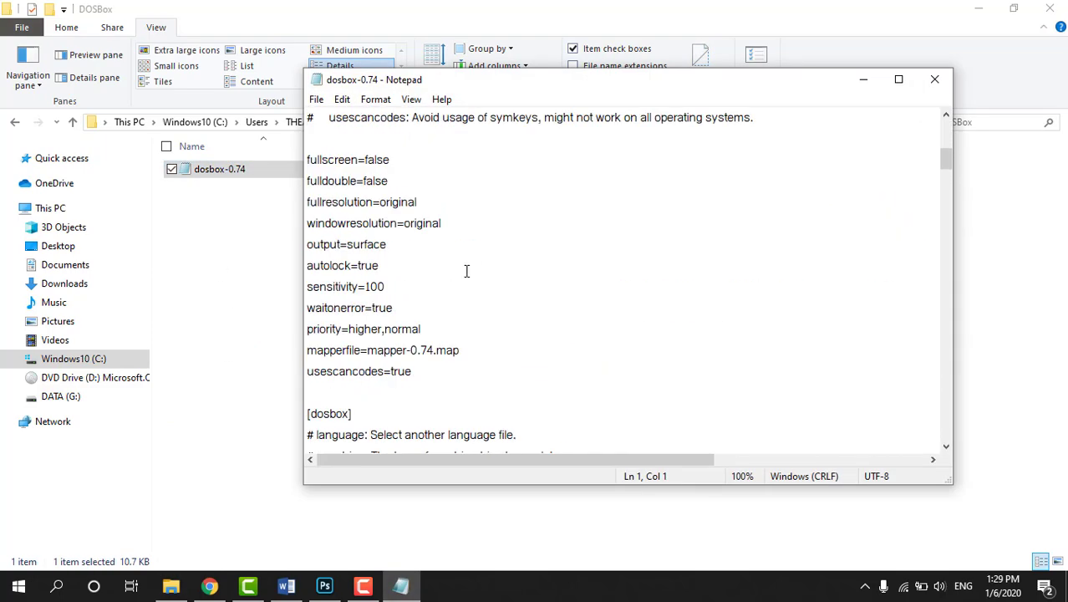
{"action": "scroll", "coordinate": [454, 257], "scroll_direction": "down", "scroll_amount": 9}
{"action": "scroll", "coordinate": [410, 178], "scroll_direction": "up", "scroll_amount": 10}
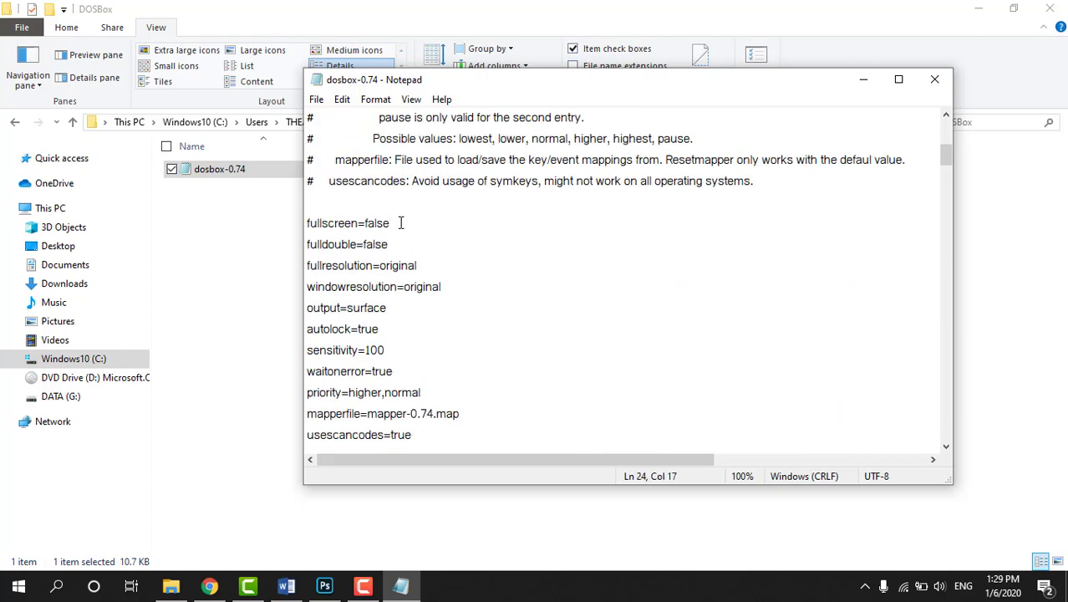
{"action": "key", "text": "BackSpace"}
{"action": "key", "text": "BackSpace"}
{"action": "key", "text": "BackSpace"}
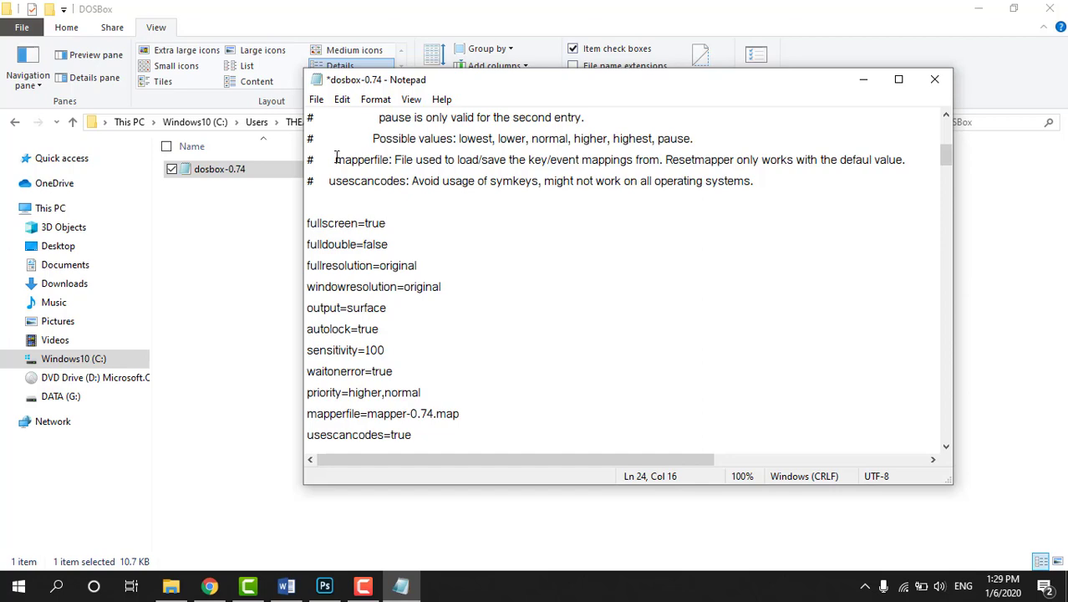
{"action": "scroll", "coordinate": [554, 334], "scroll_direction": "down", "scroll_amount": 10}
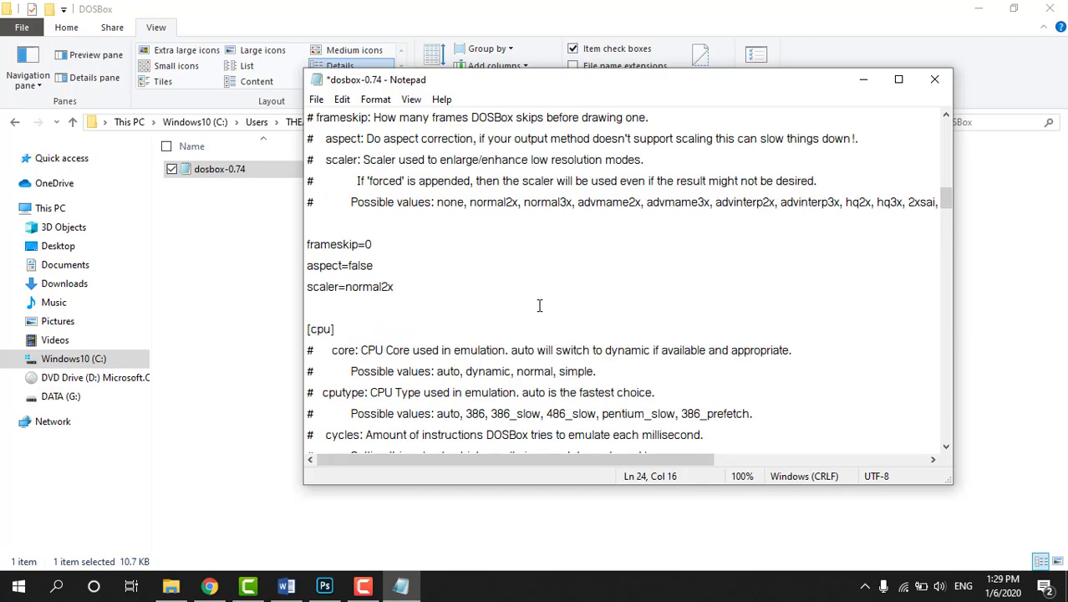
{"action": "key", "text": "ctrl+s"}
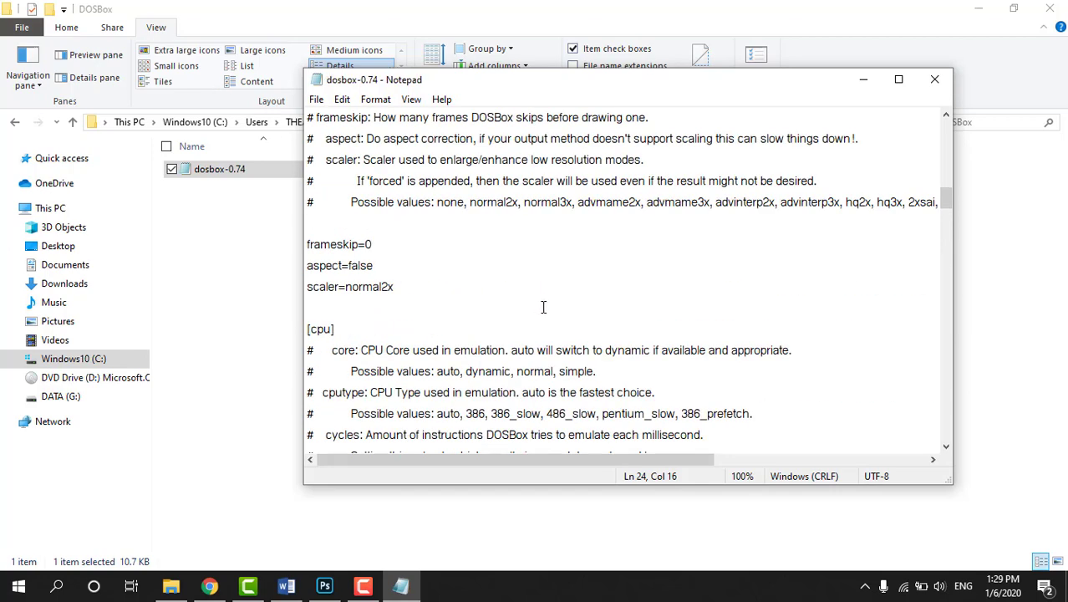
{"action": "left_click", "coordinate": [934, 79]}
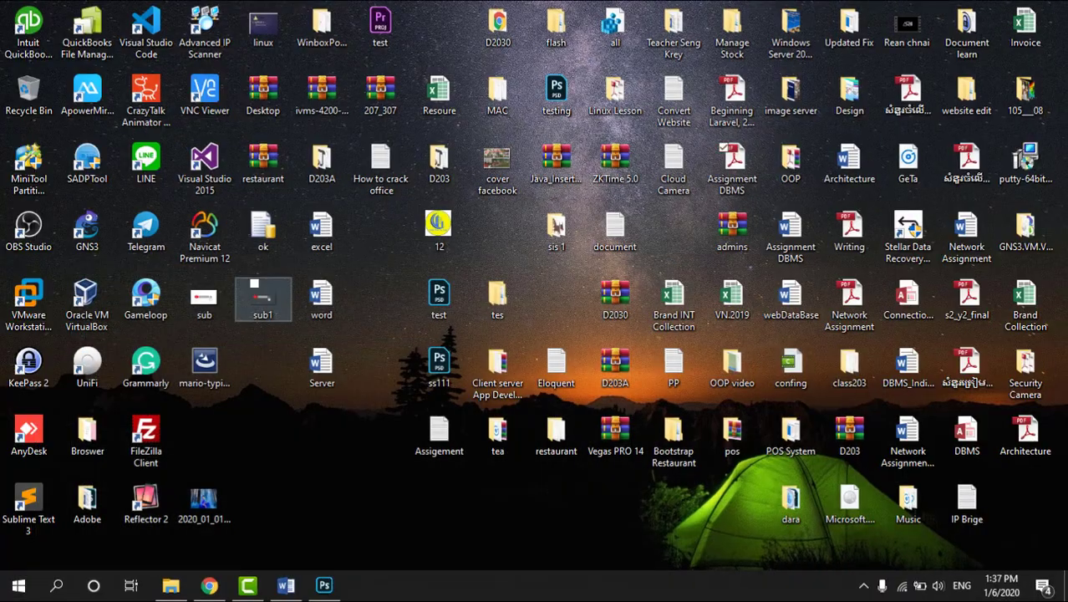